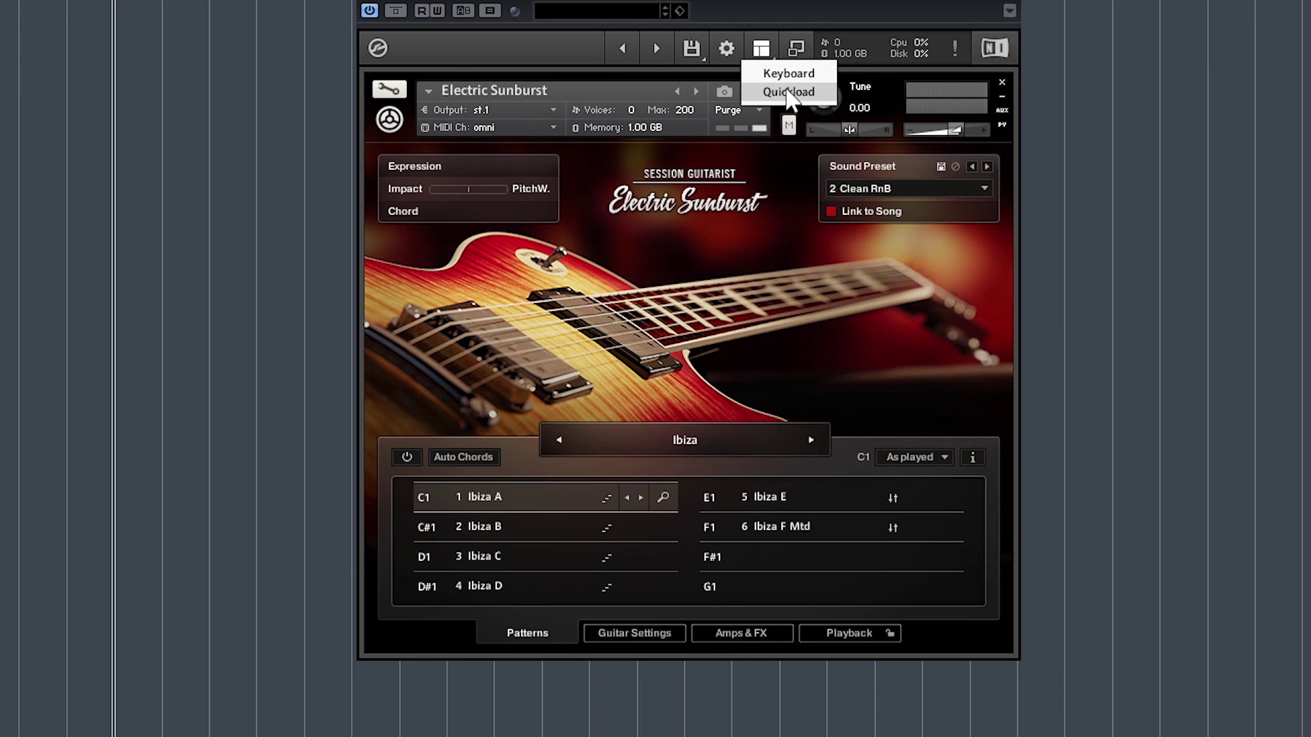
Show the on-screen keyboard and audition the Ibiza song's patterns across the key slots.
click(789, 73)
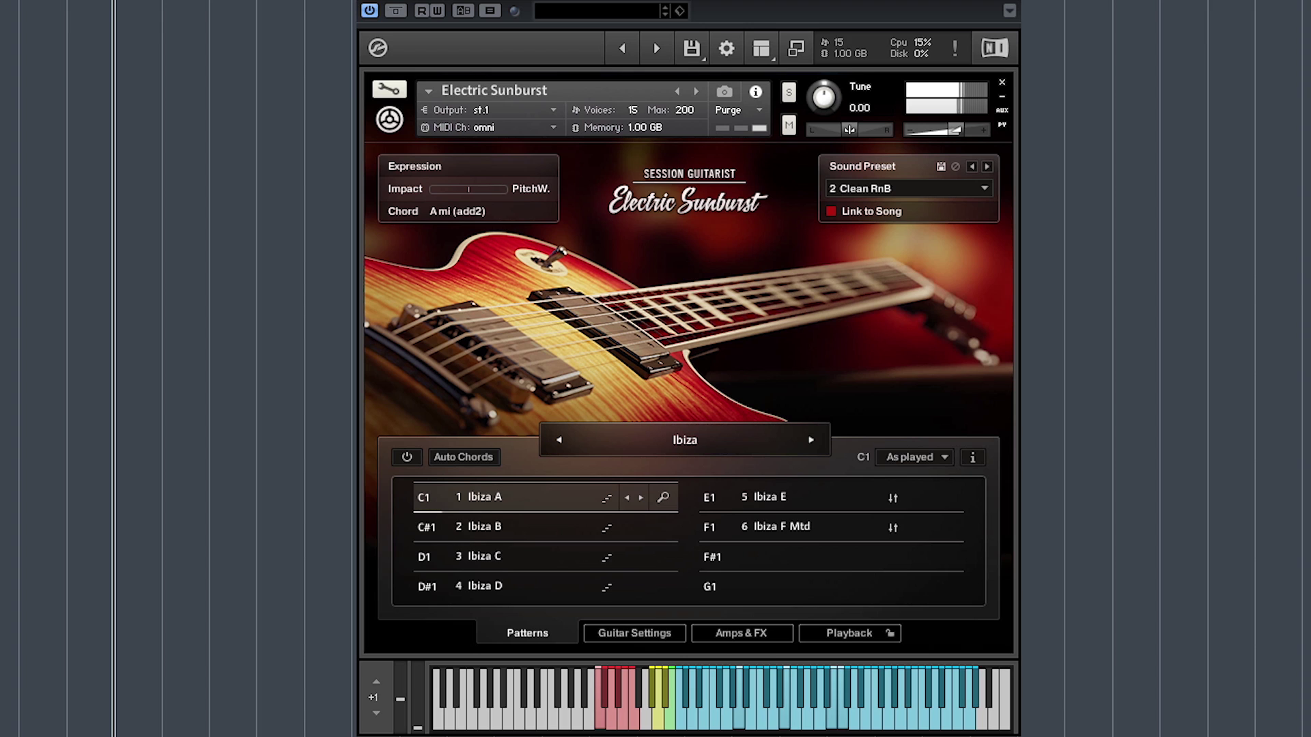
click(478, 526)
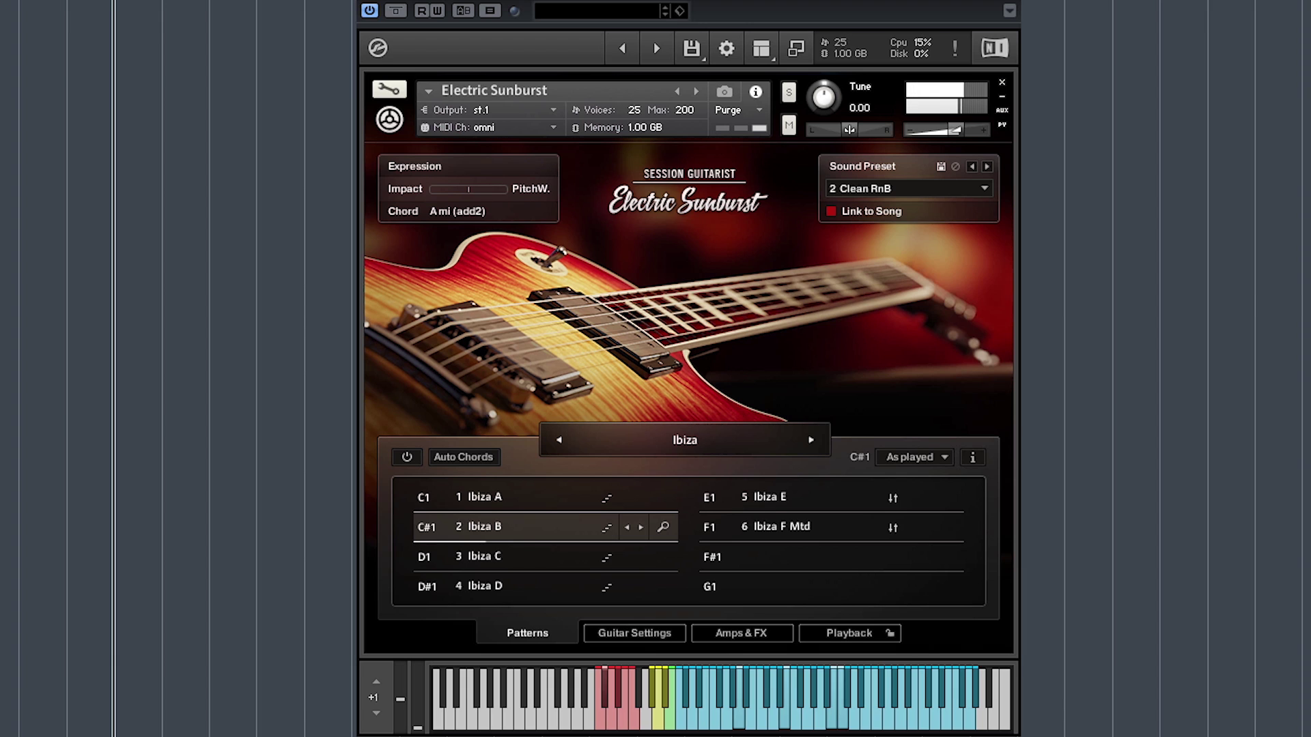
click(477, 556)
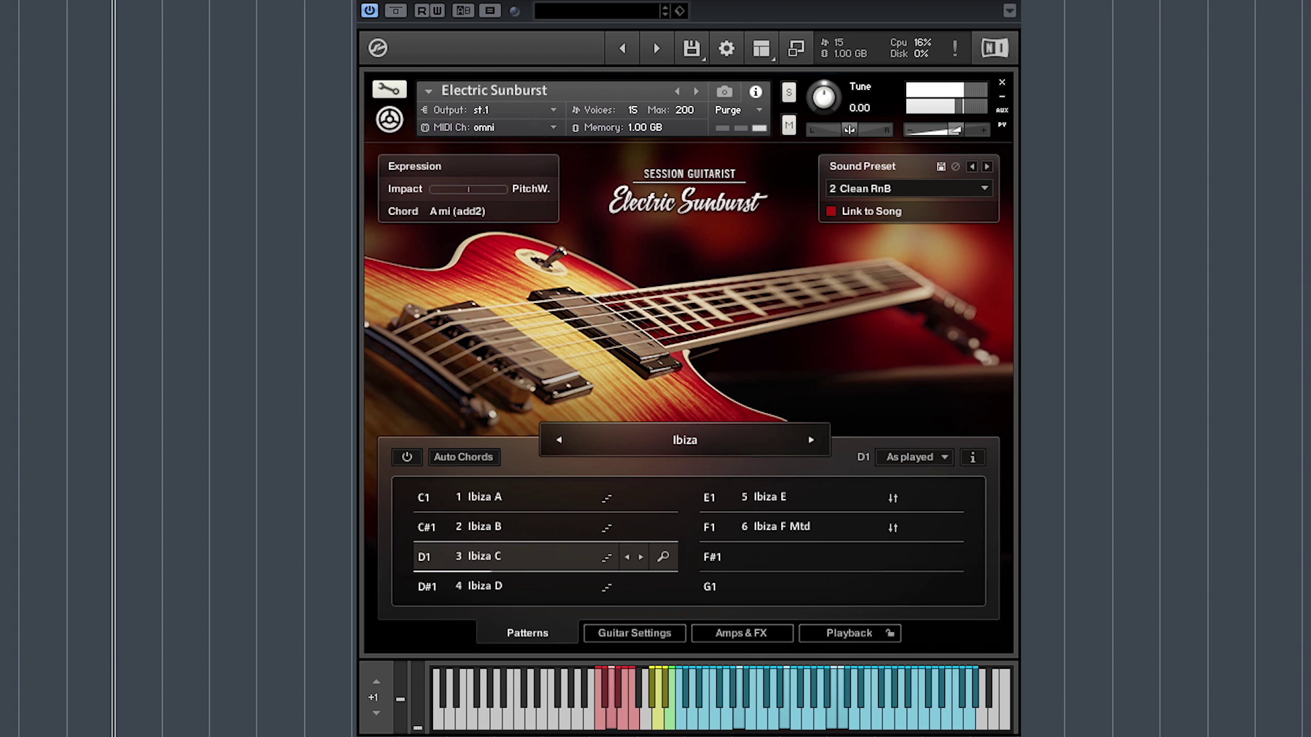
click(478, 585)
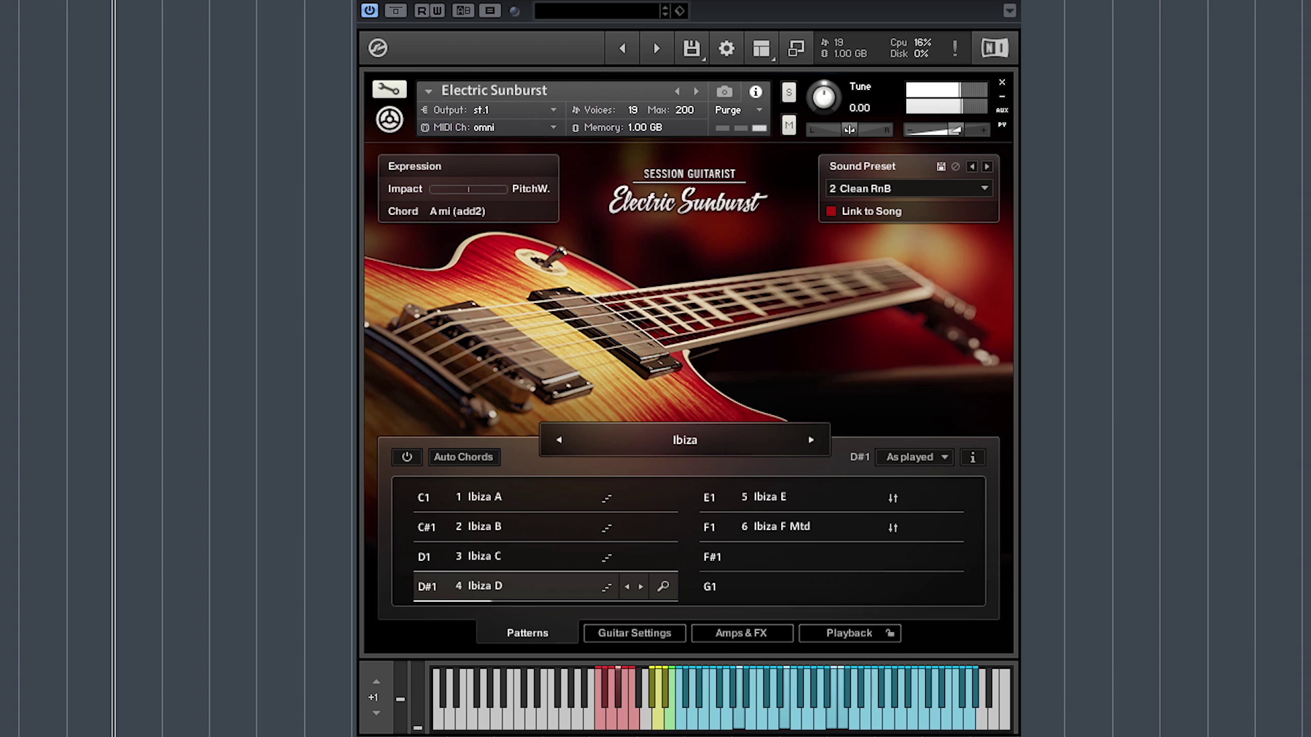
click(772, 497)
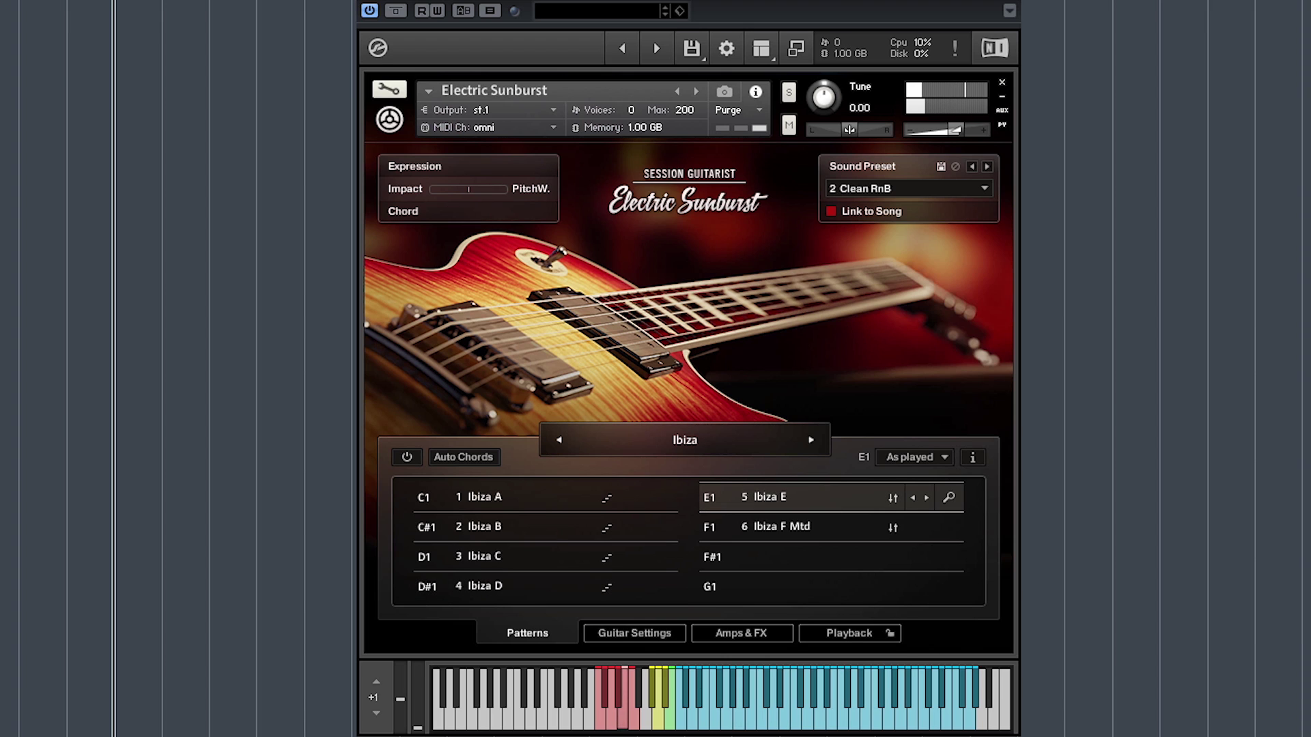
click(543, 502)
click(544, 529)
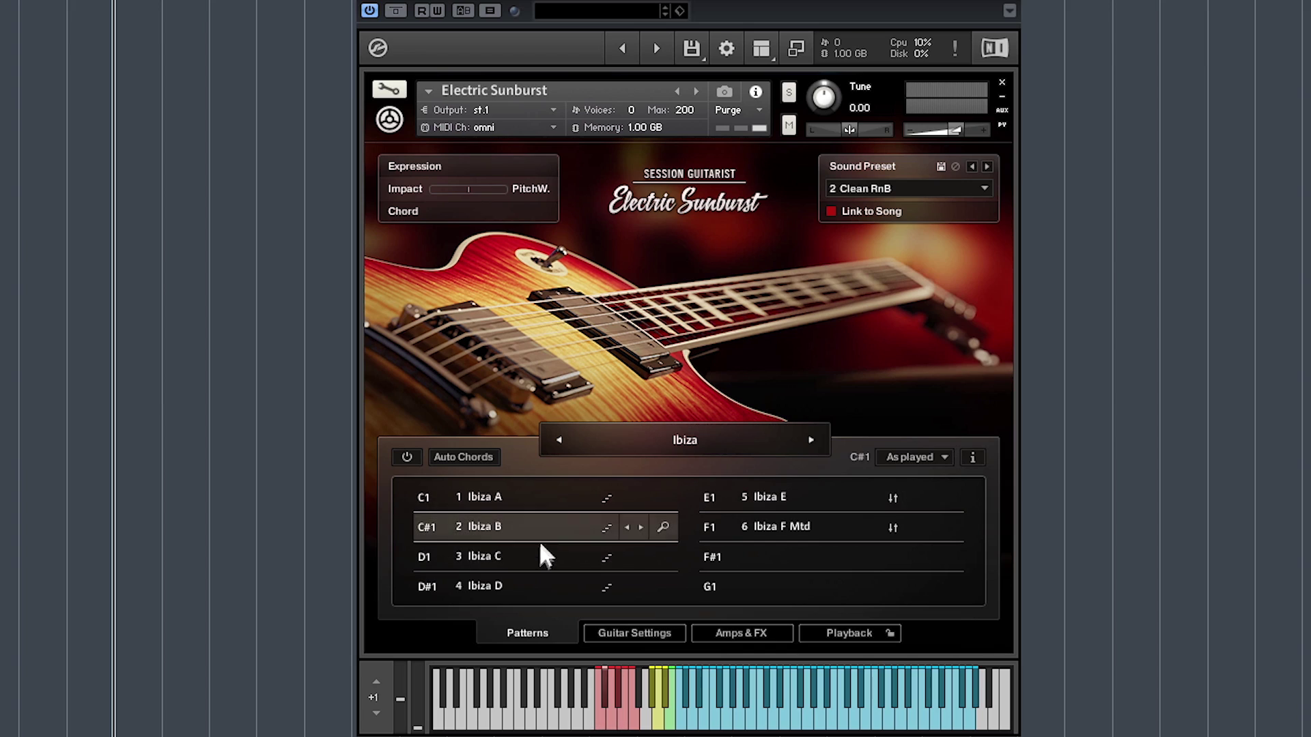
click(546, 558)
click(770, 529)
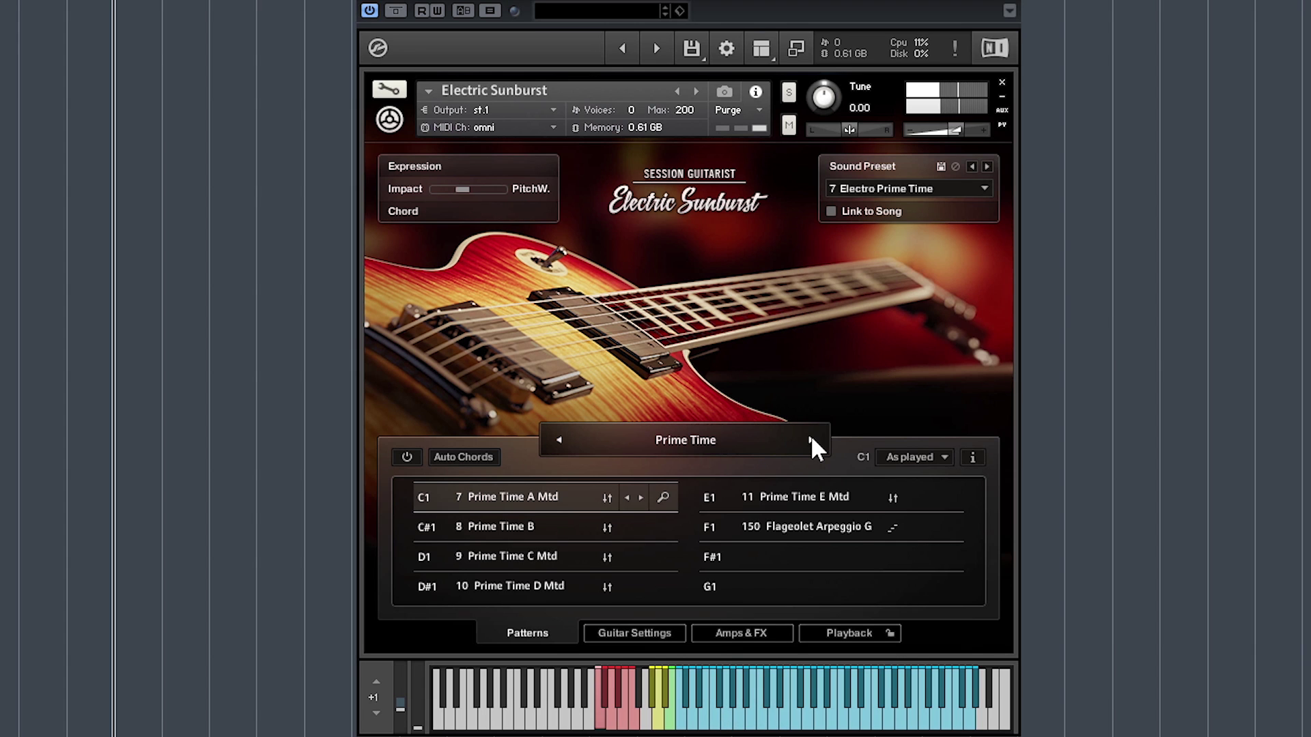
Load the Straightforward song with Link to Song enabled so that its own sound preset loads too.
click(811, 439)
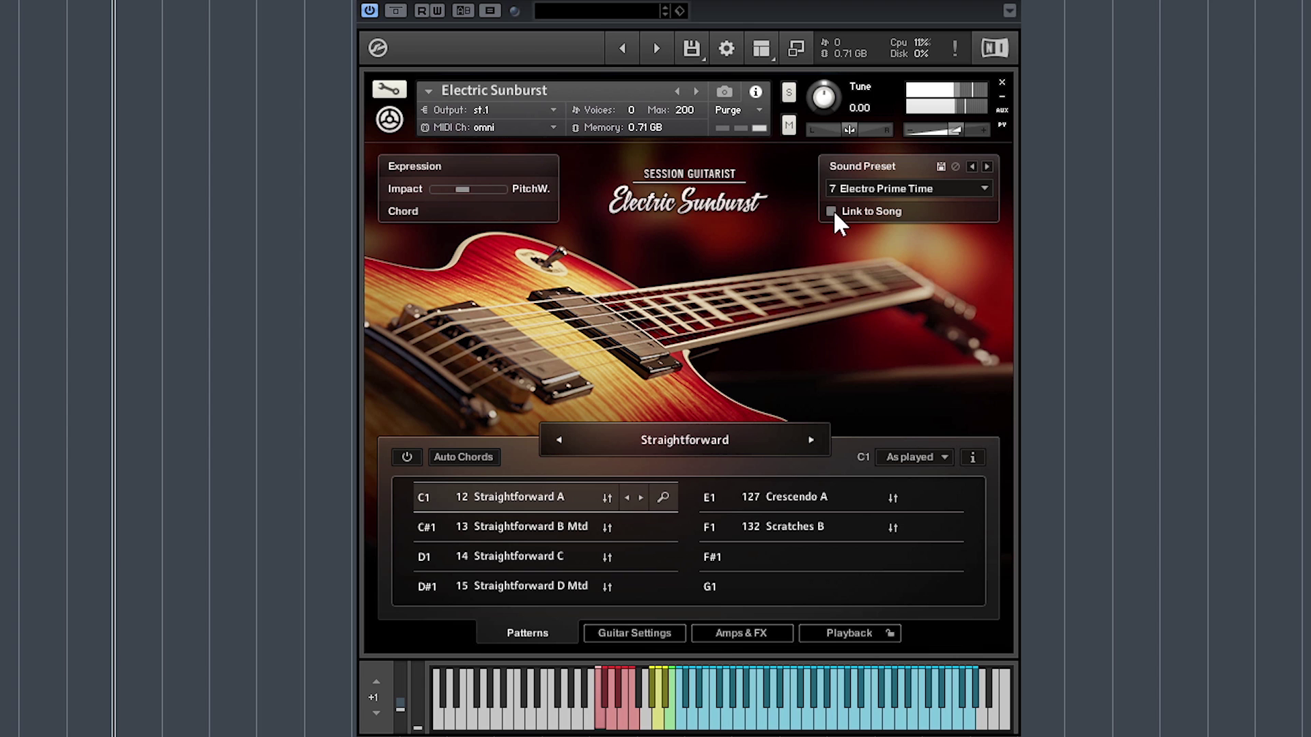
click(672, 438)
click(484, 348)
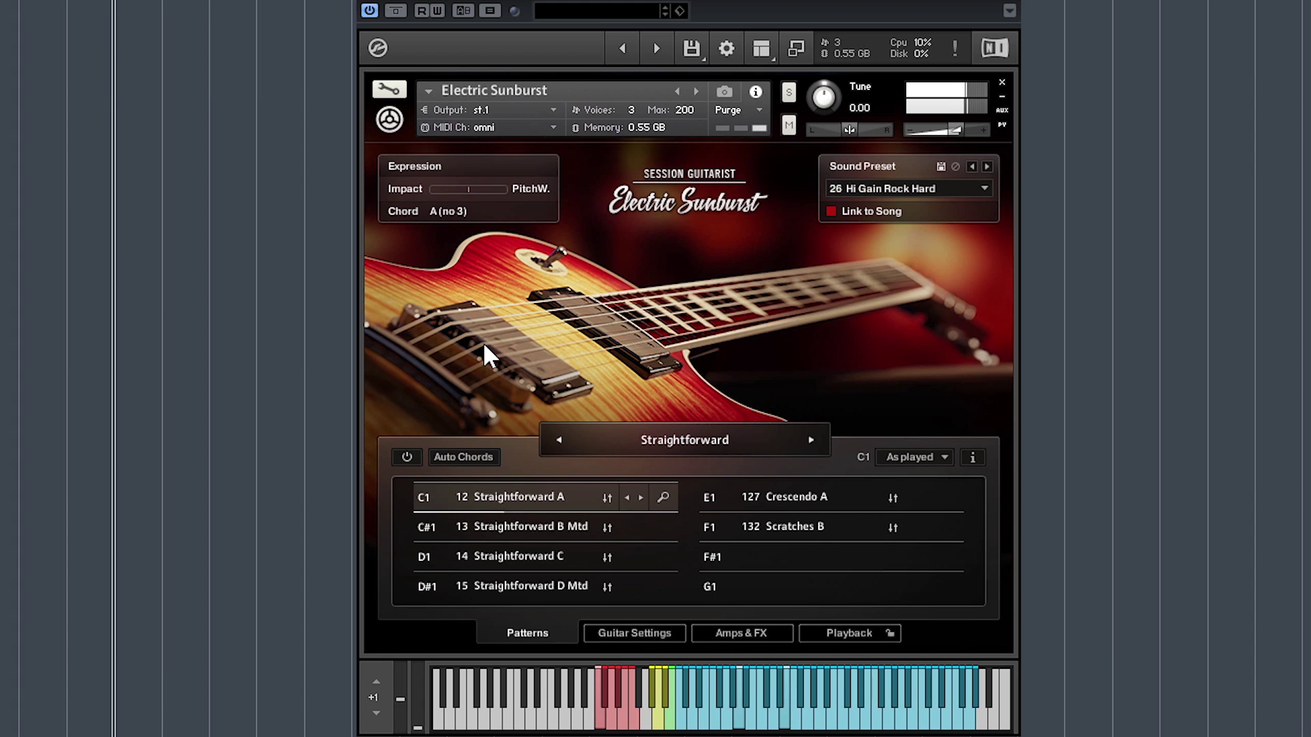
Advance to the Americana patterns and filter the pattern browser for slot C1 to muted strums.
click(812, 440)
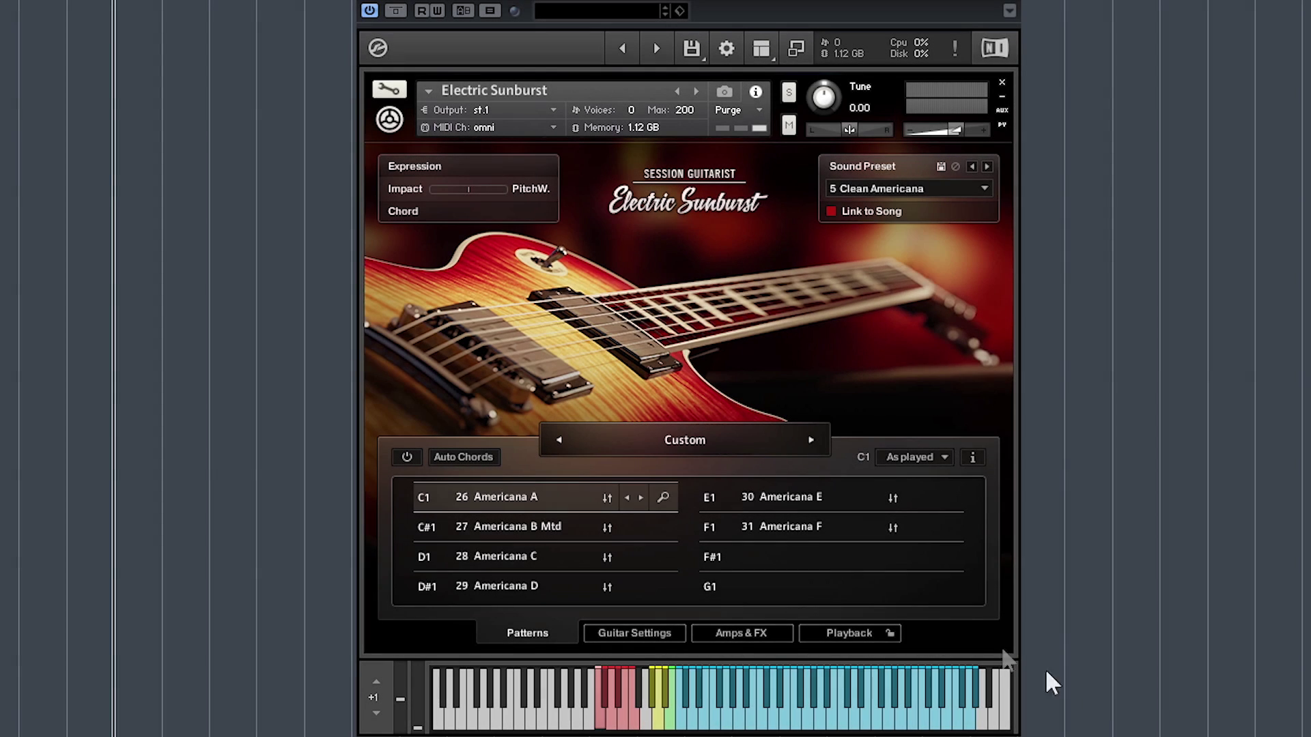
click(662, 499)
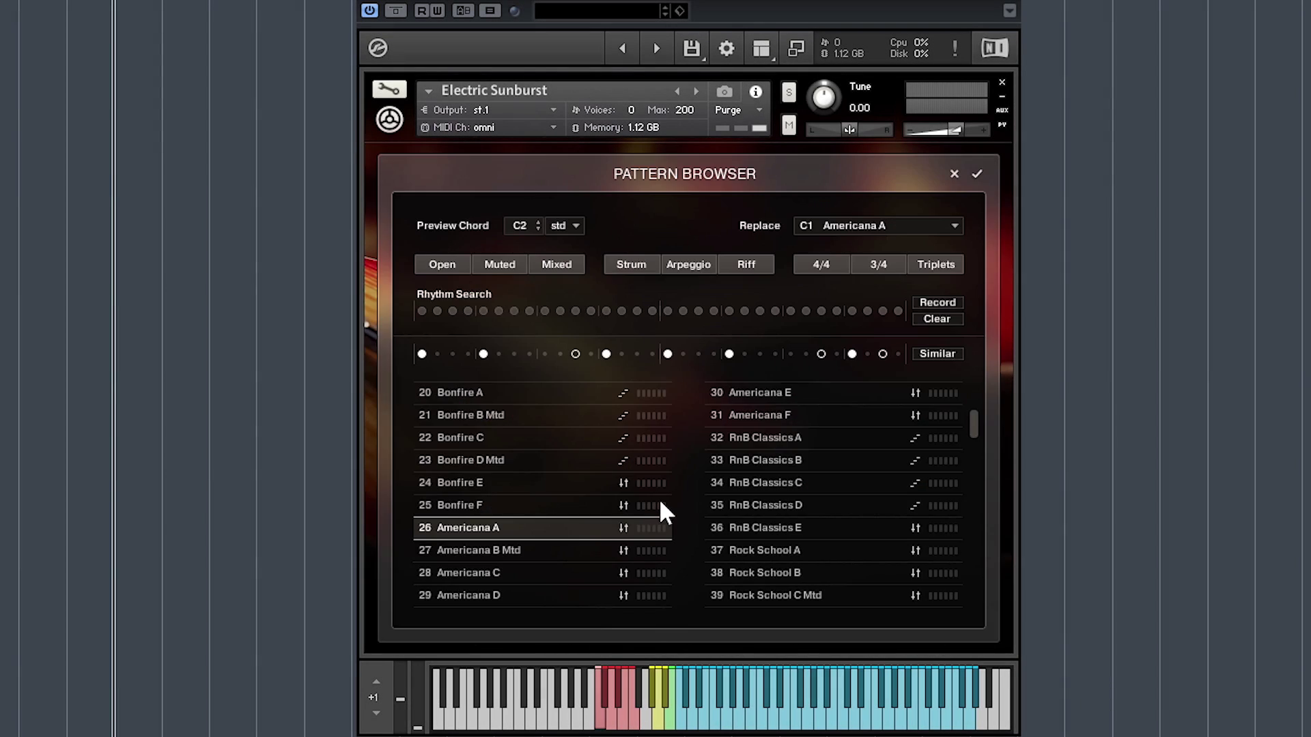
click(517, 265)
click(640, 265)
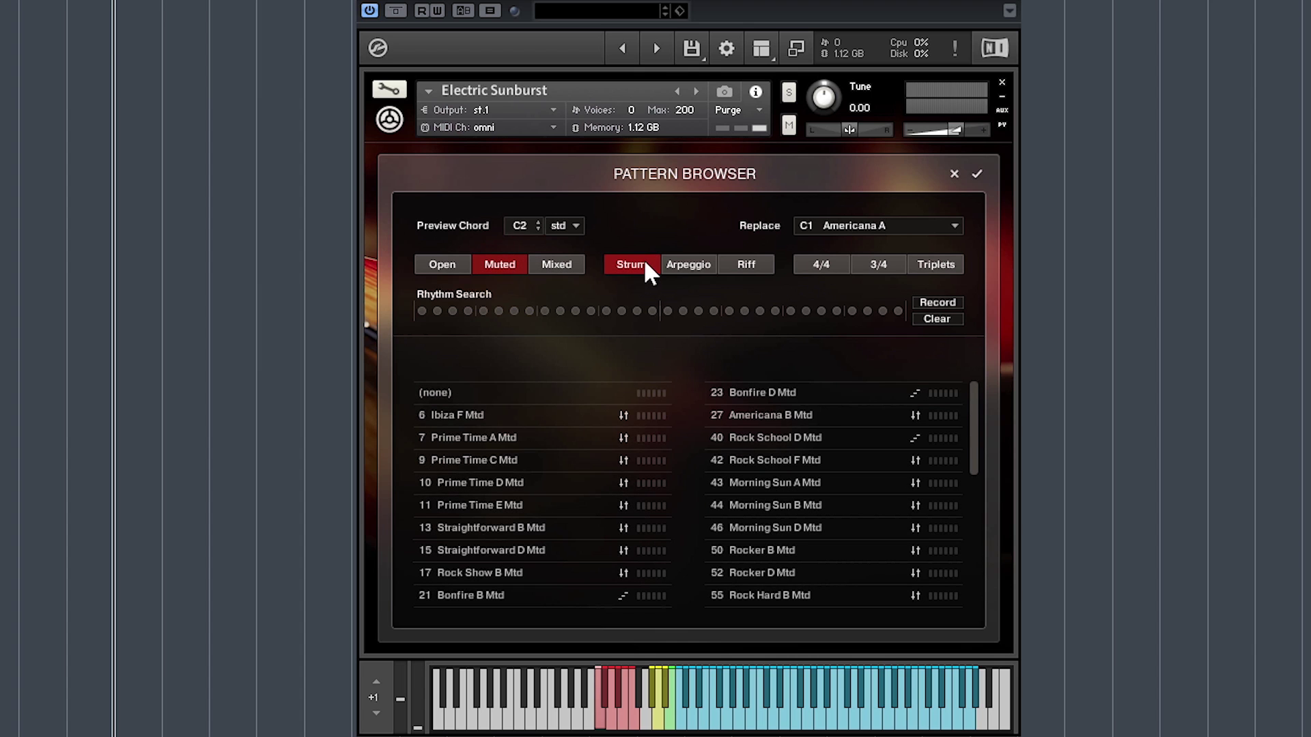
Search by a rhythm with hits on steps 1, 4, 7, 9 and onward, and preview Prime Time D Mtd and Prime Time E Mtd.
click(422, 311)
click(468, 311)
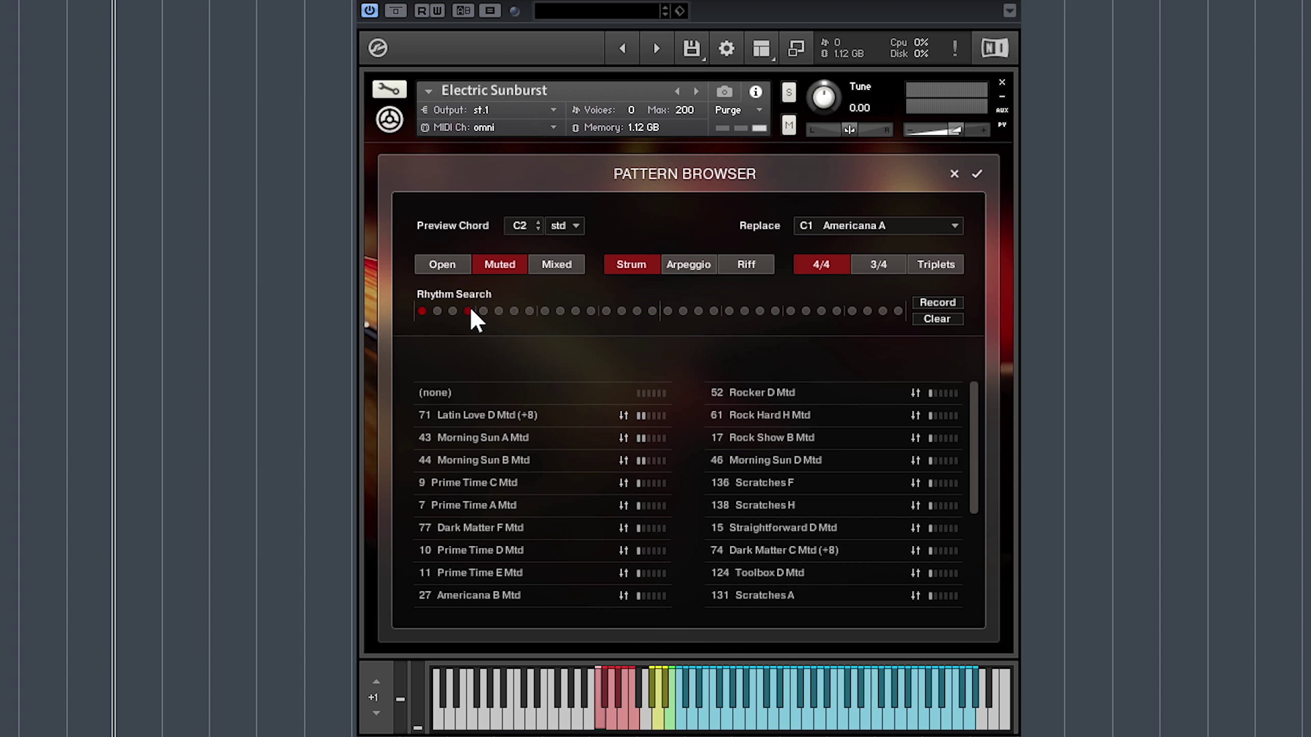
click(514, 311)
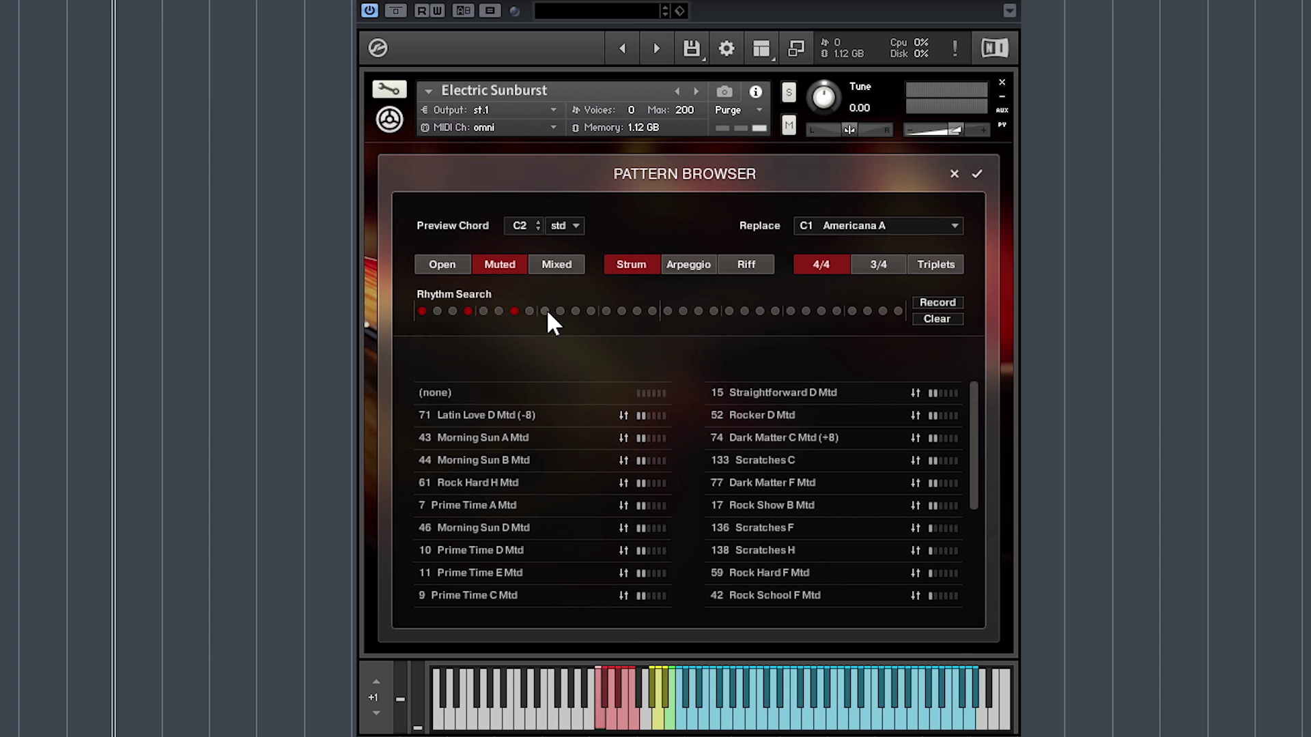
click(545, 311)
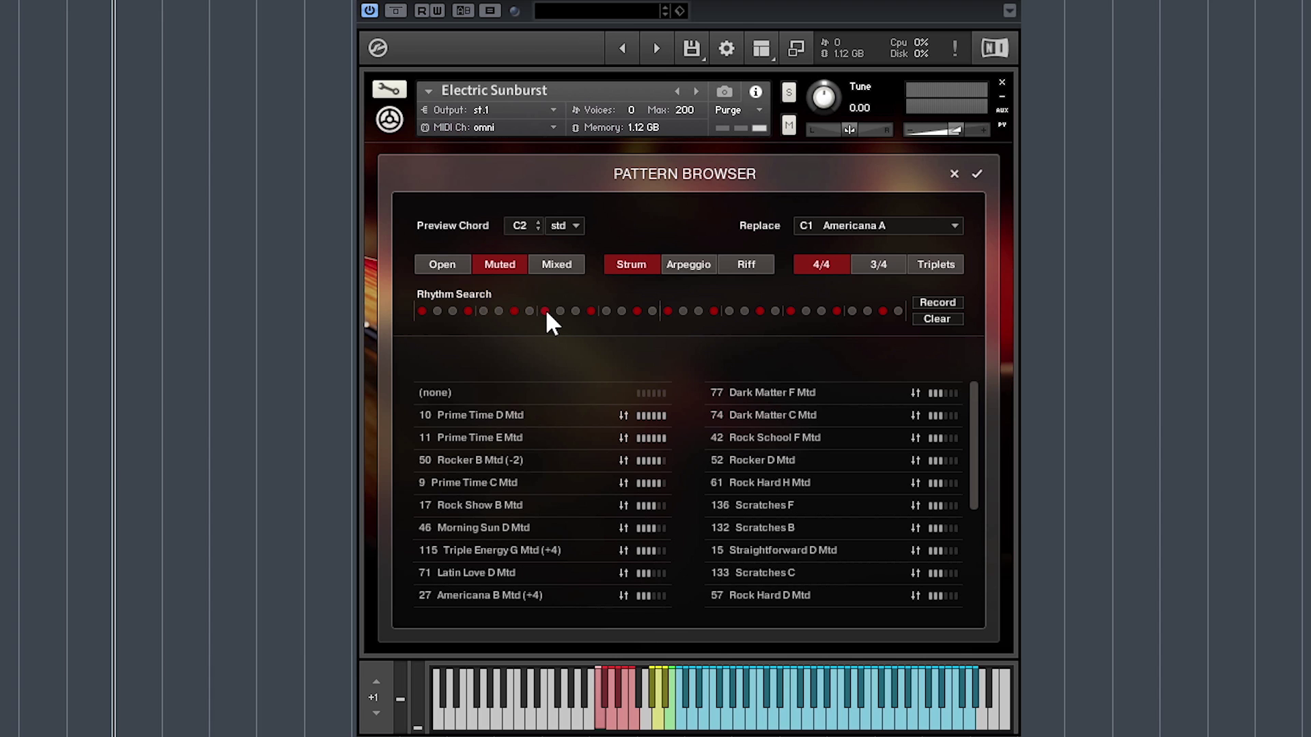
click(514, 417)
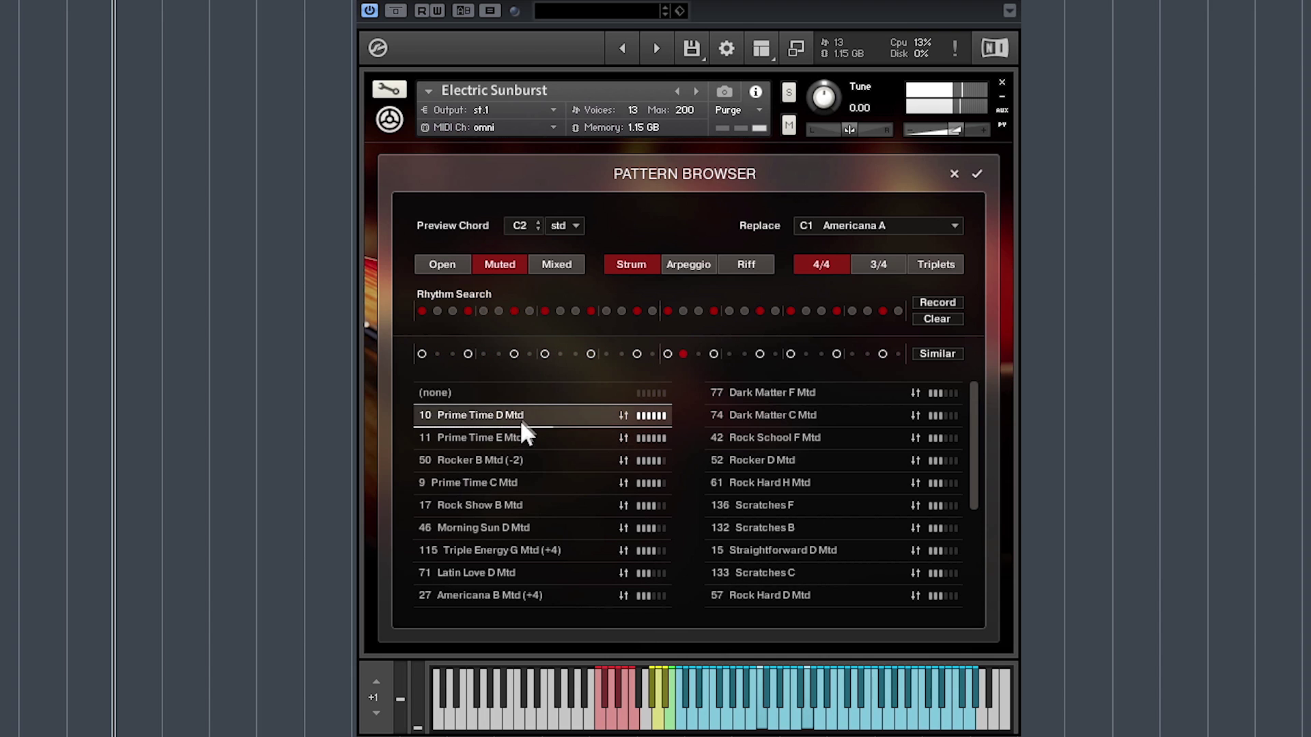
click(519, 428)
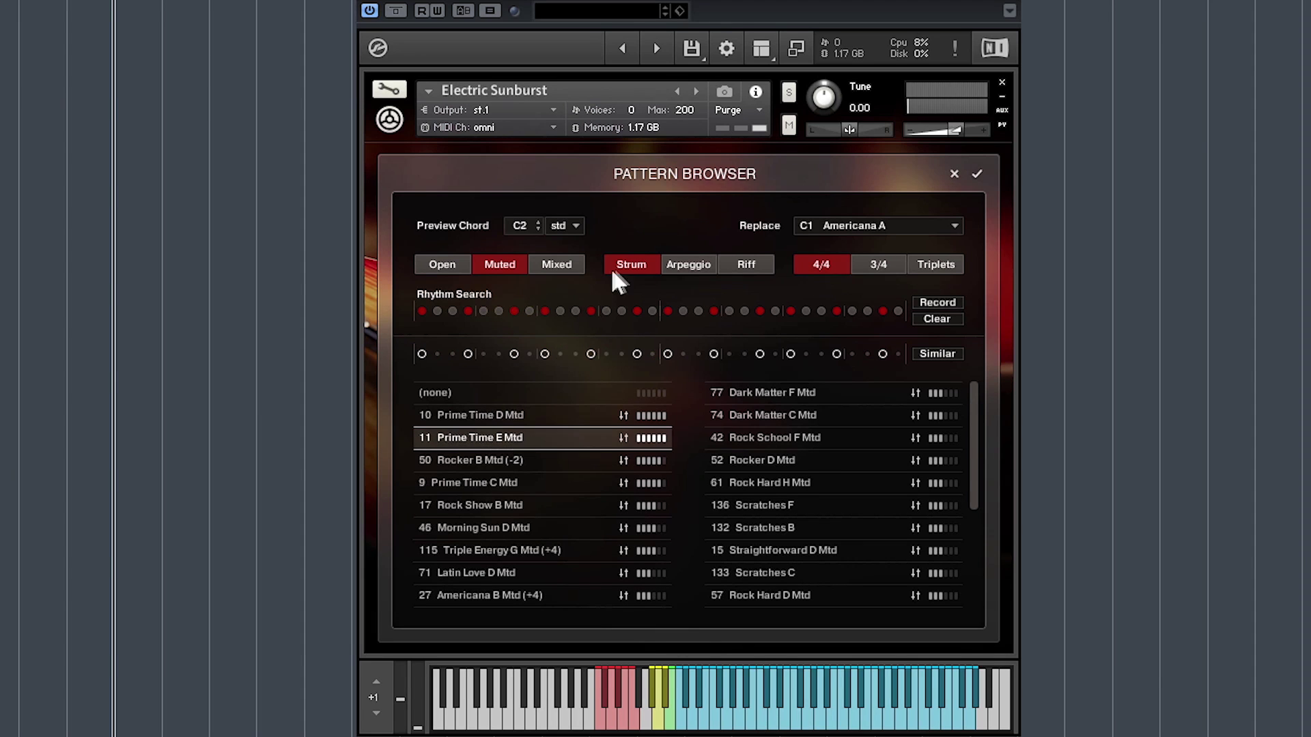
Change the filters to mixed patterns without the strum restriction and preview Latin Love A and Latin Love B.
click(629, 265)
click(556, 265)
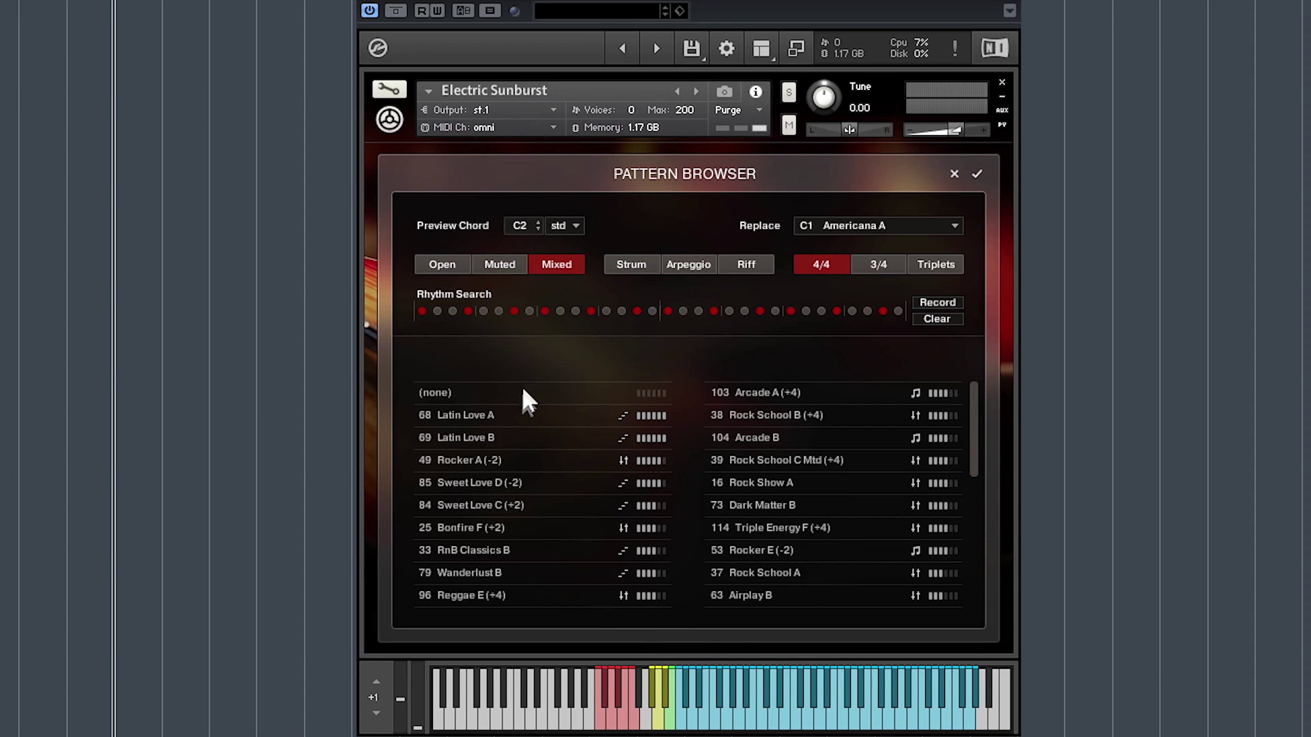
click(519, 415)
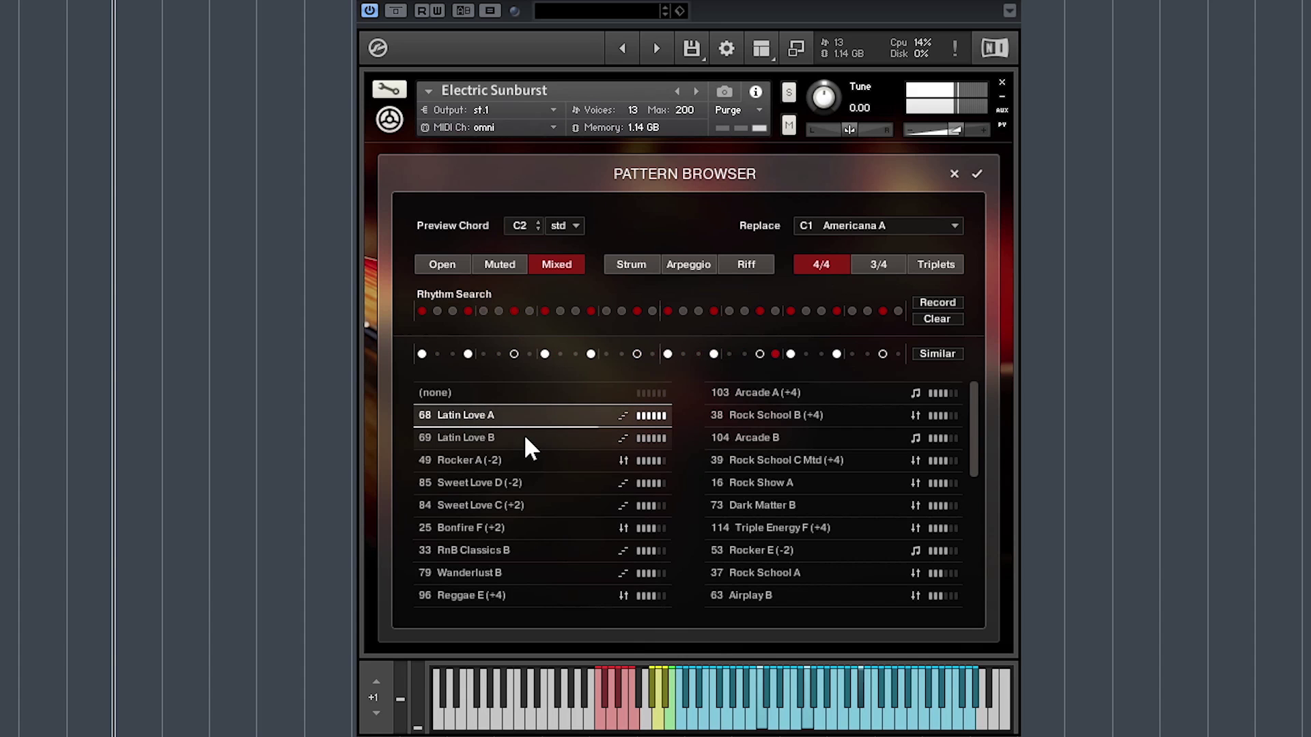
click(525, 438)
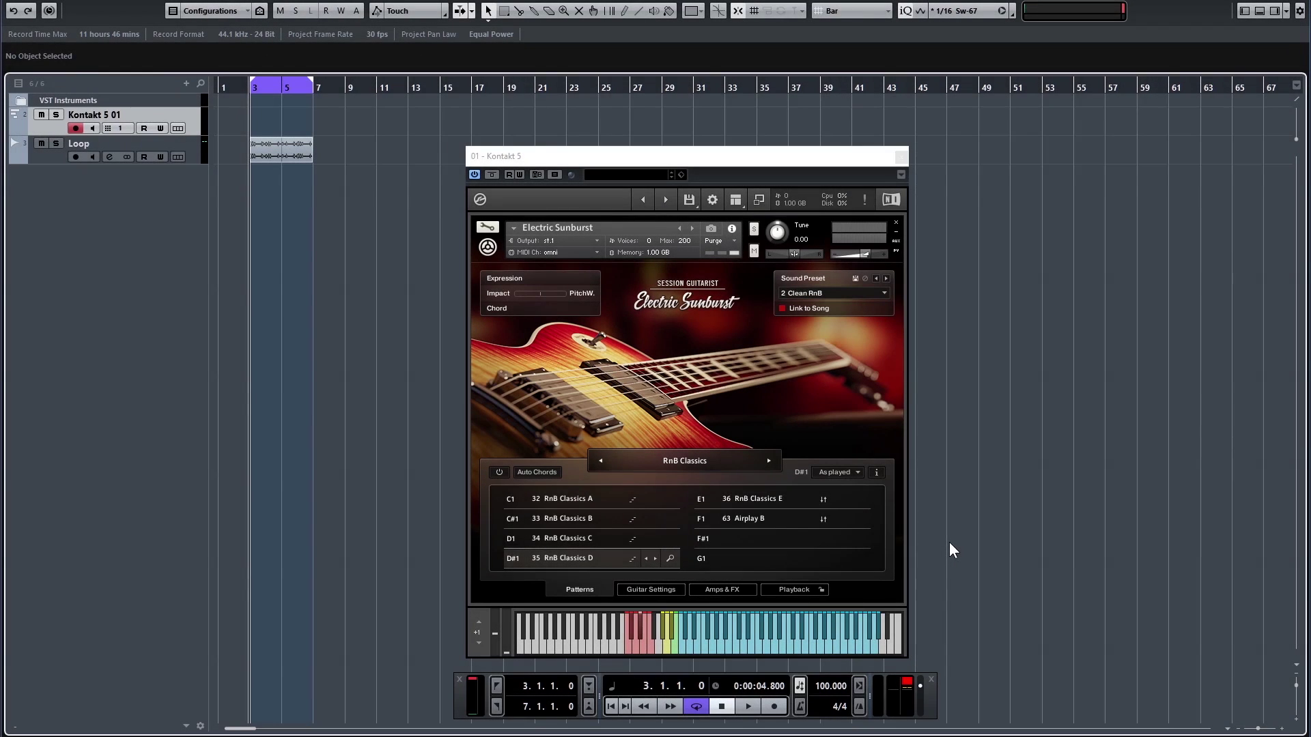
Play the project loop and try Voicing 1, Voicing 2 and Voicing 3 on the RnB Classics D pattern.
click(748, 707)
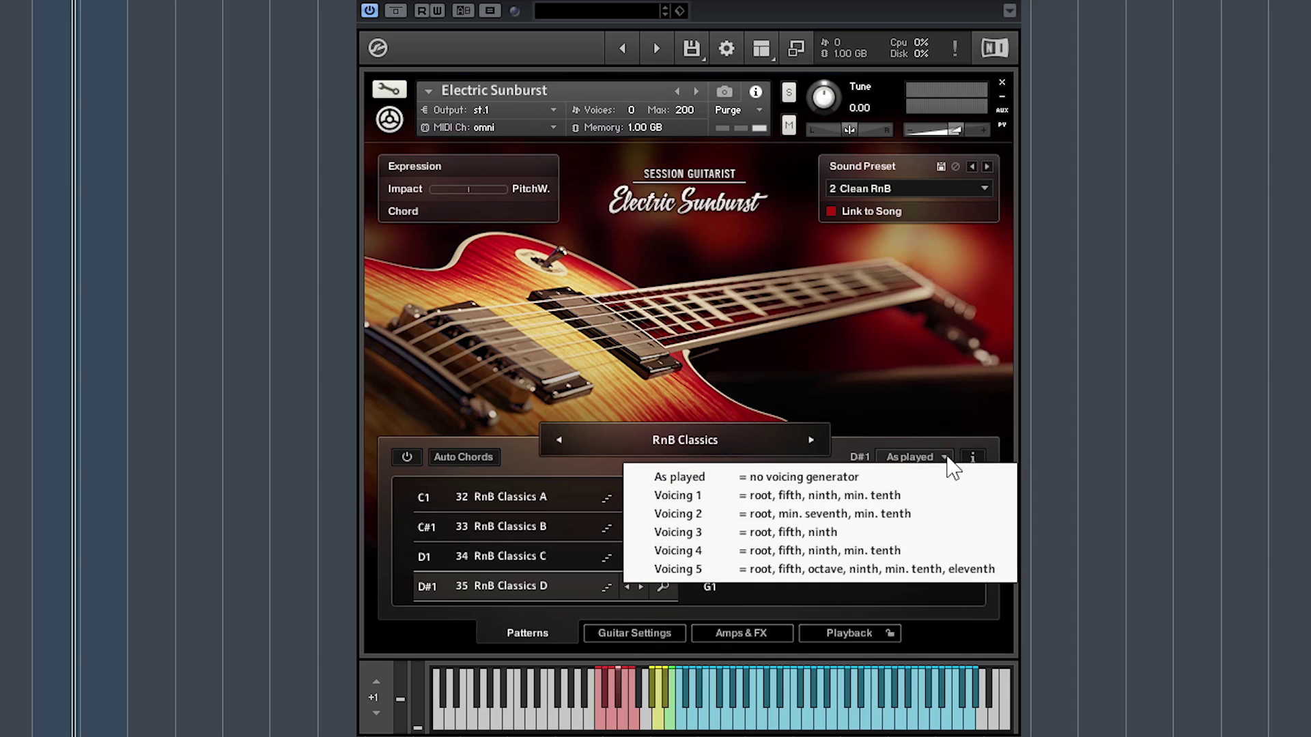
click(936, 509)
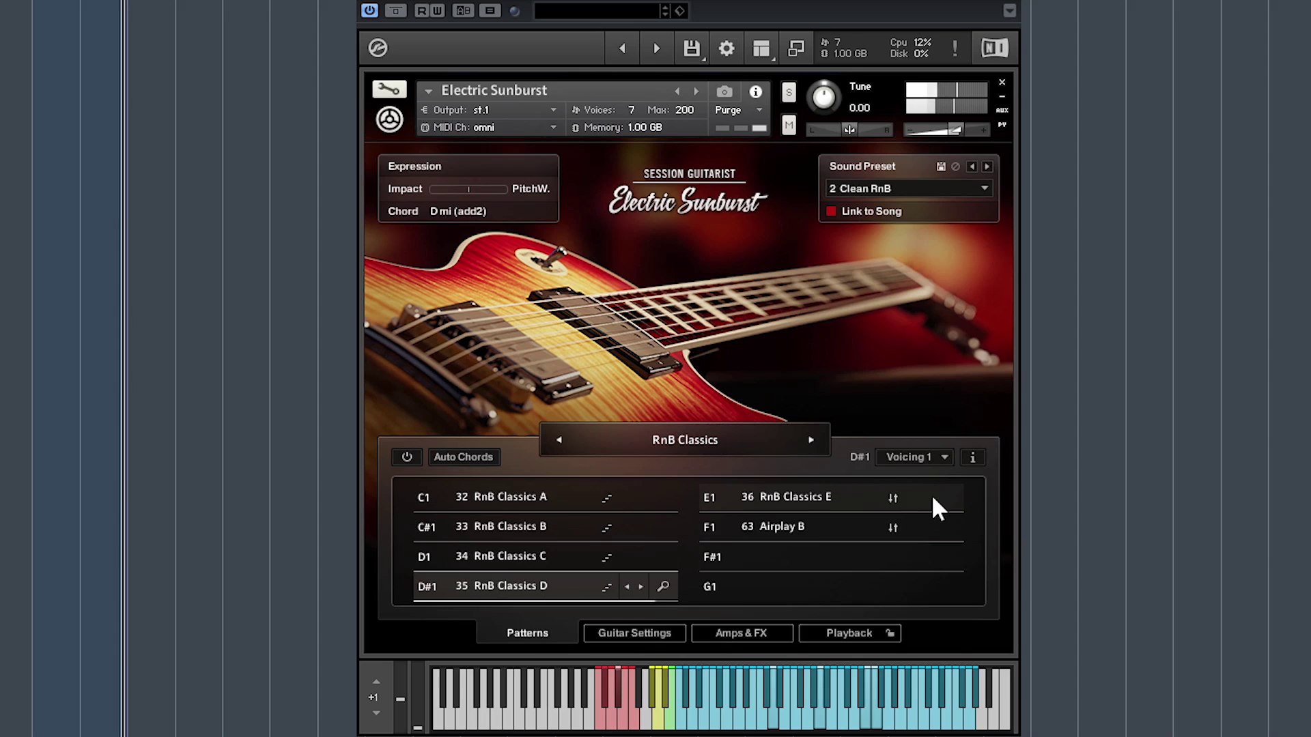
click(947, 458)
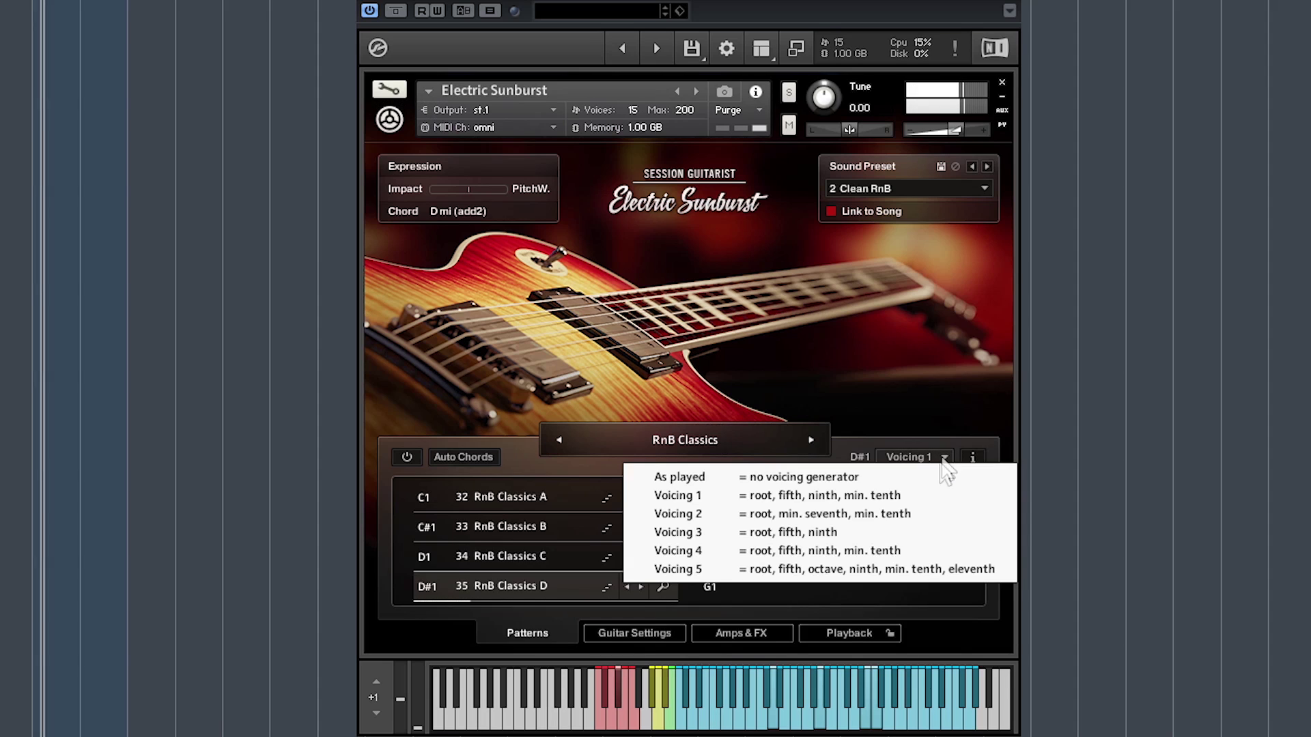
click(937, 517)
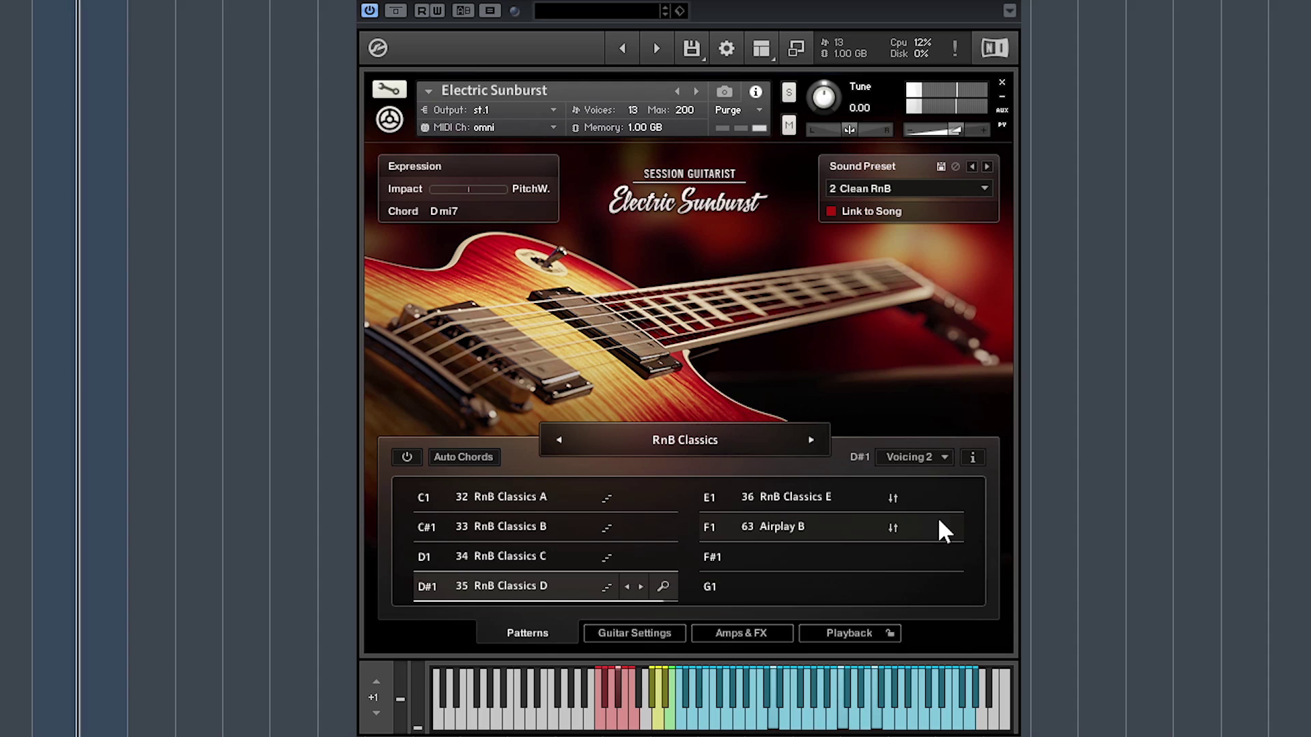
click(939, 460)
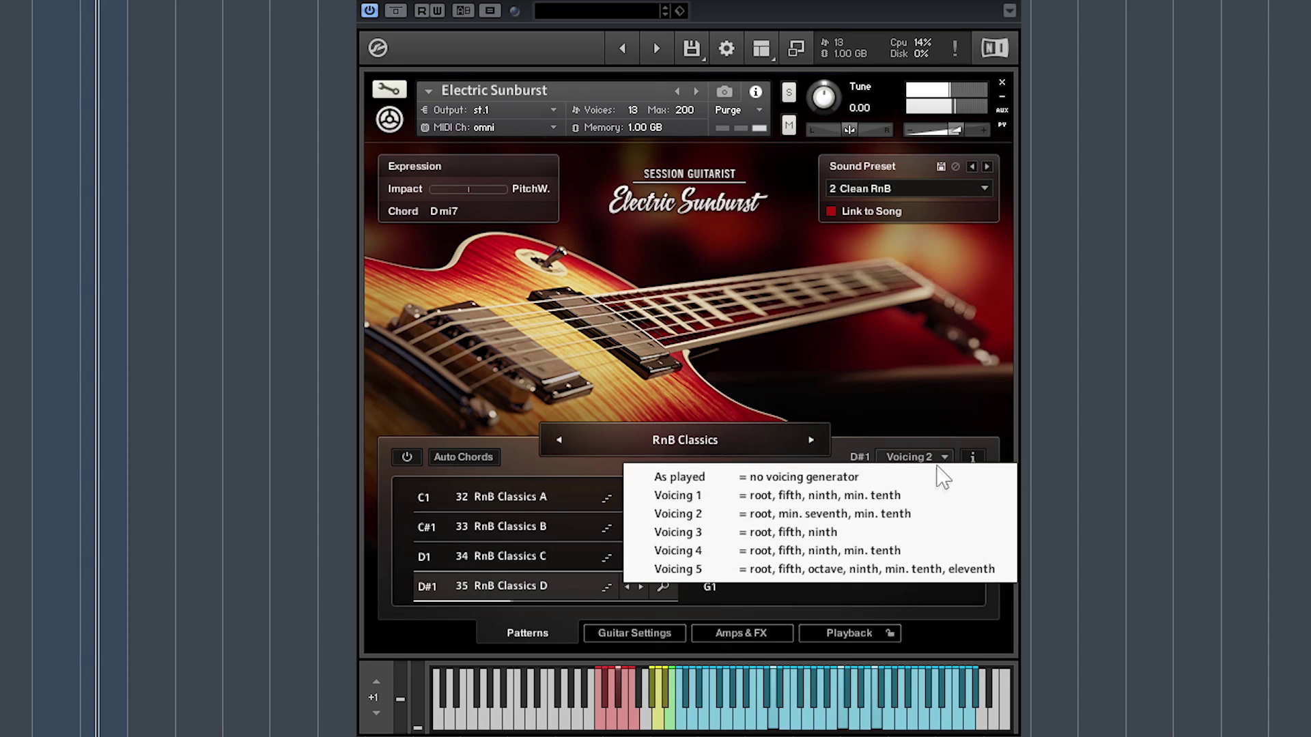
click(928, 537)
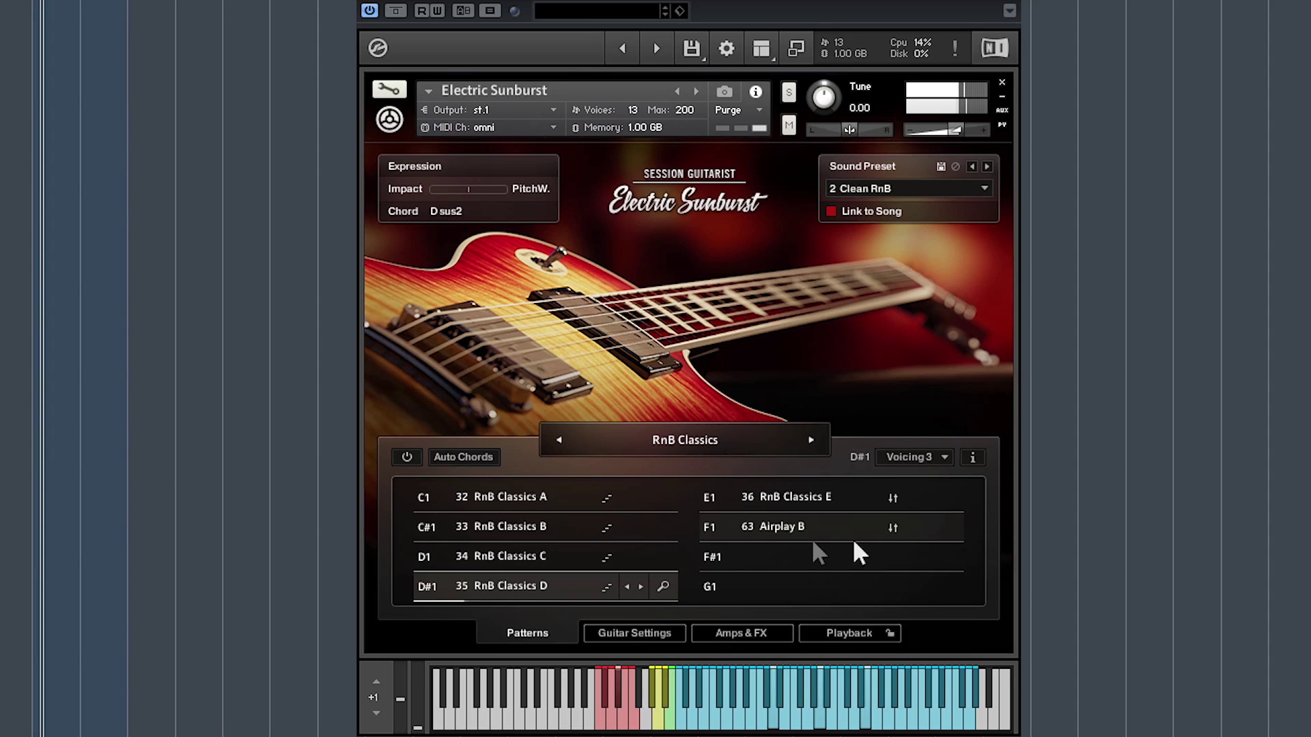
Switch to the RnB Classics B pattern and change its voicing to Voicing 2, then Voicing 4.
click(534, 523)
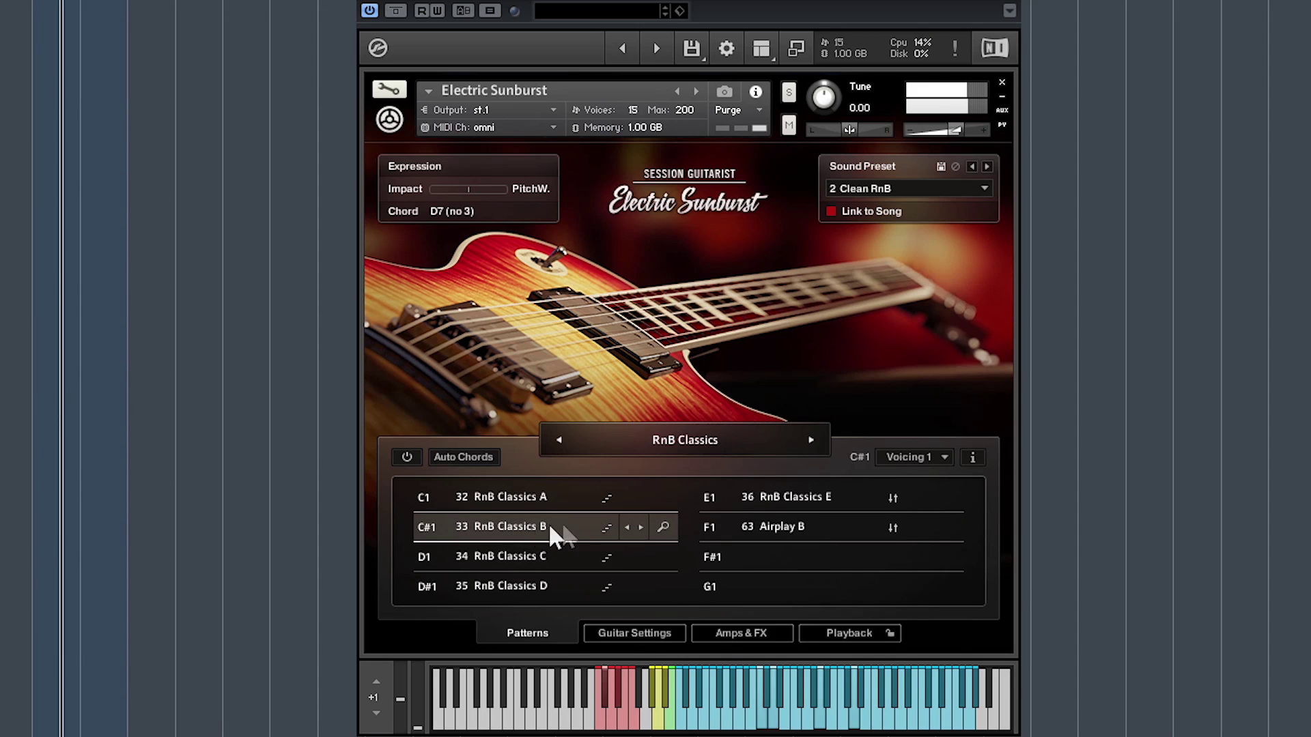
click(944, 459)
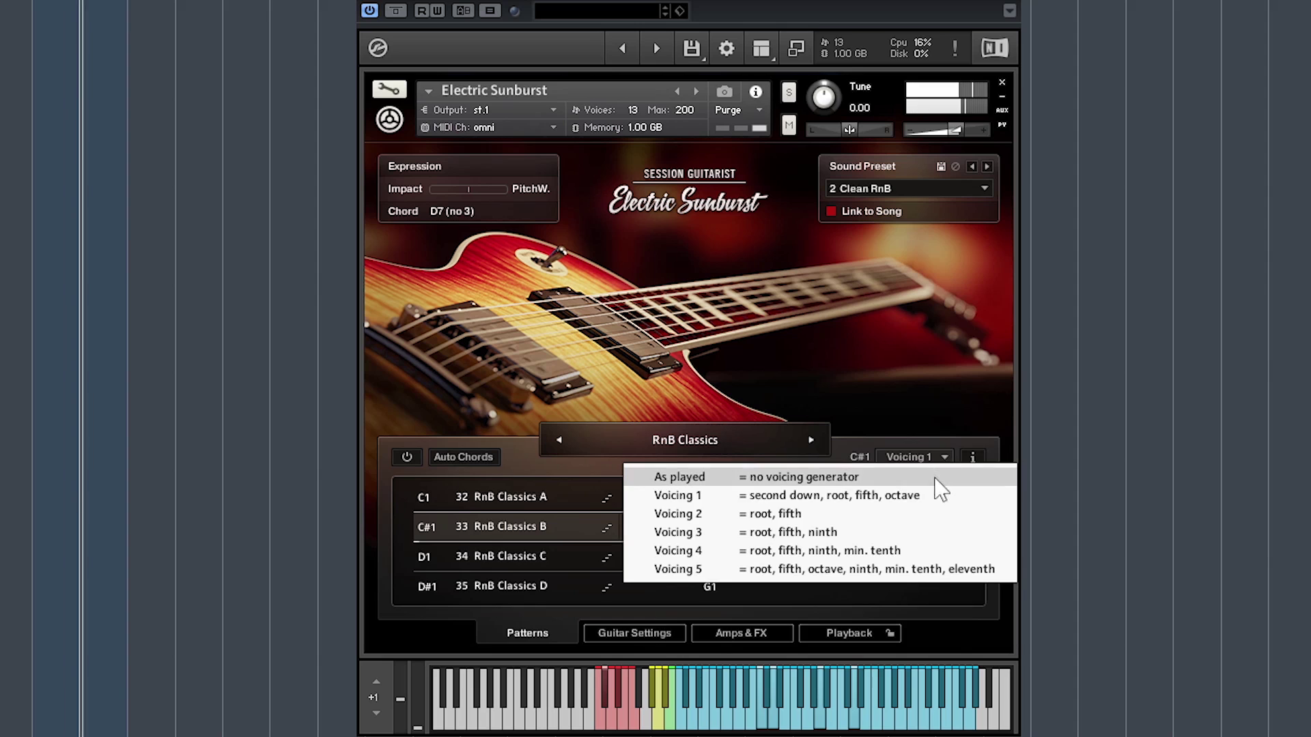
click(920, 517)
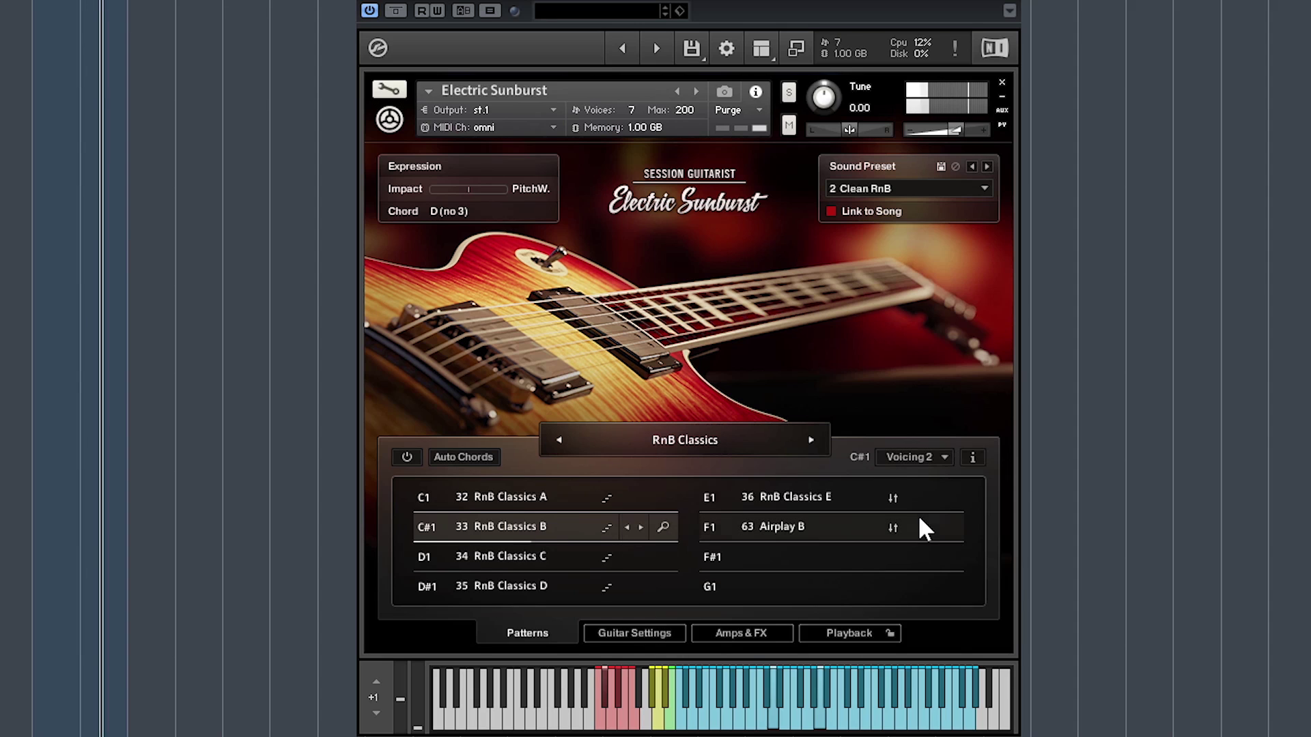
click(931, 457)
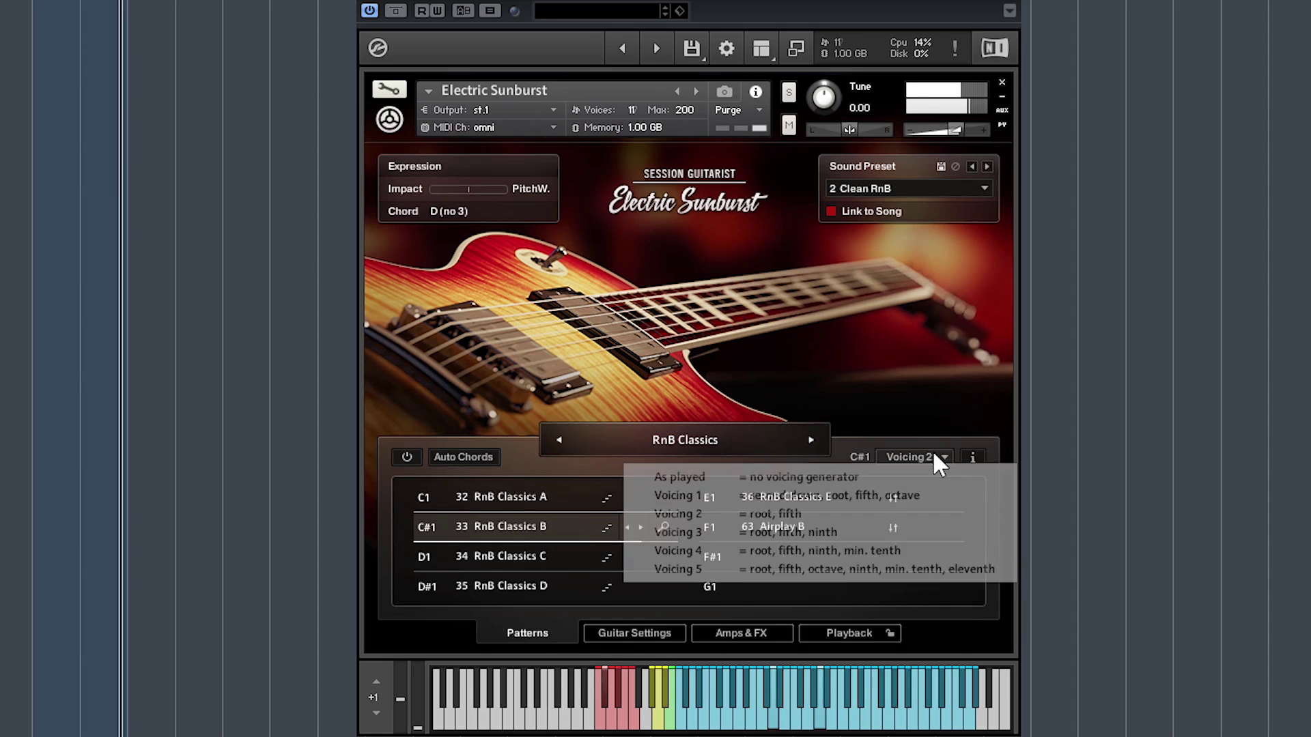
click(914, 550)
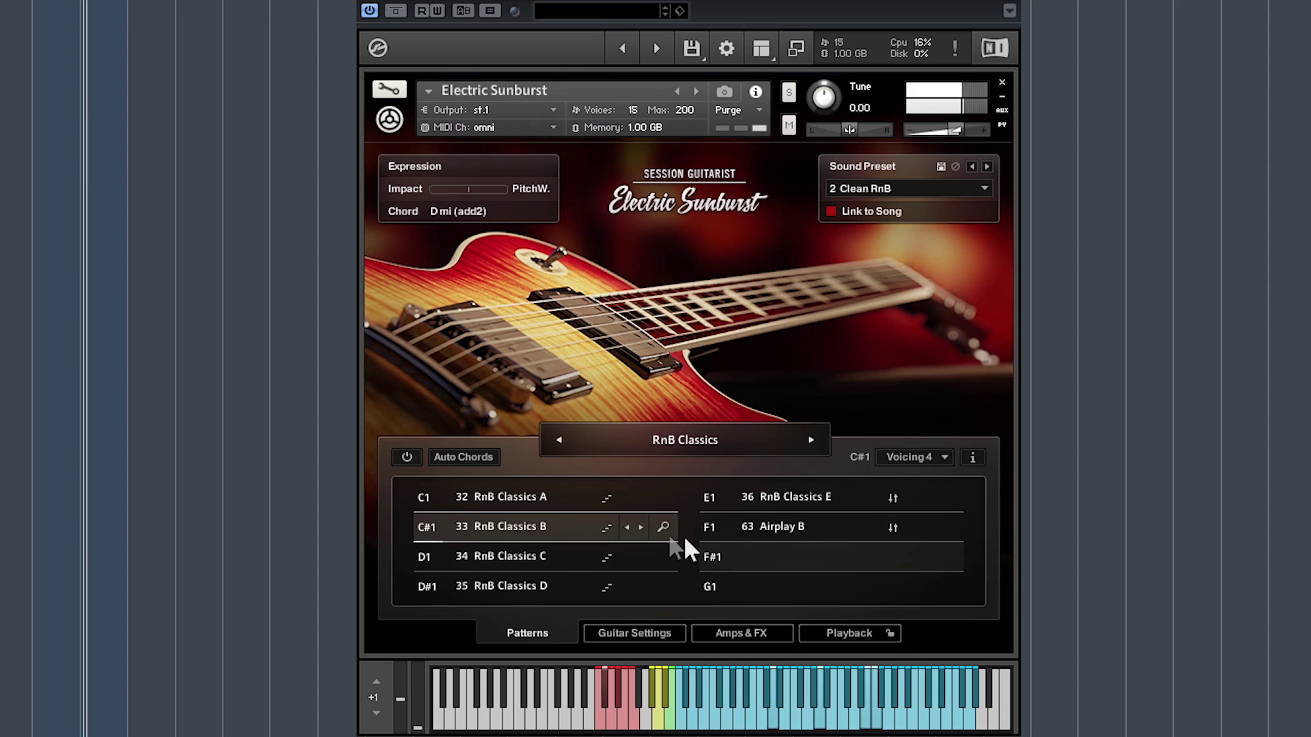
Enable Auto Chords and set its key to D minor.
click(406, 458)
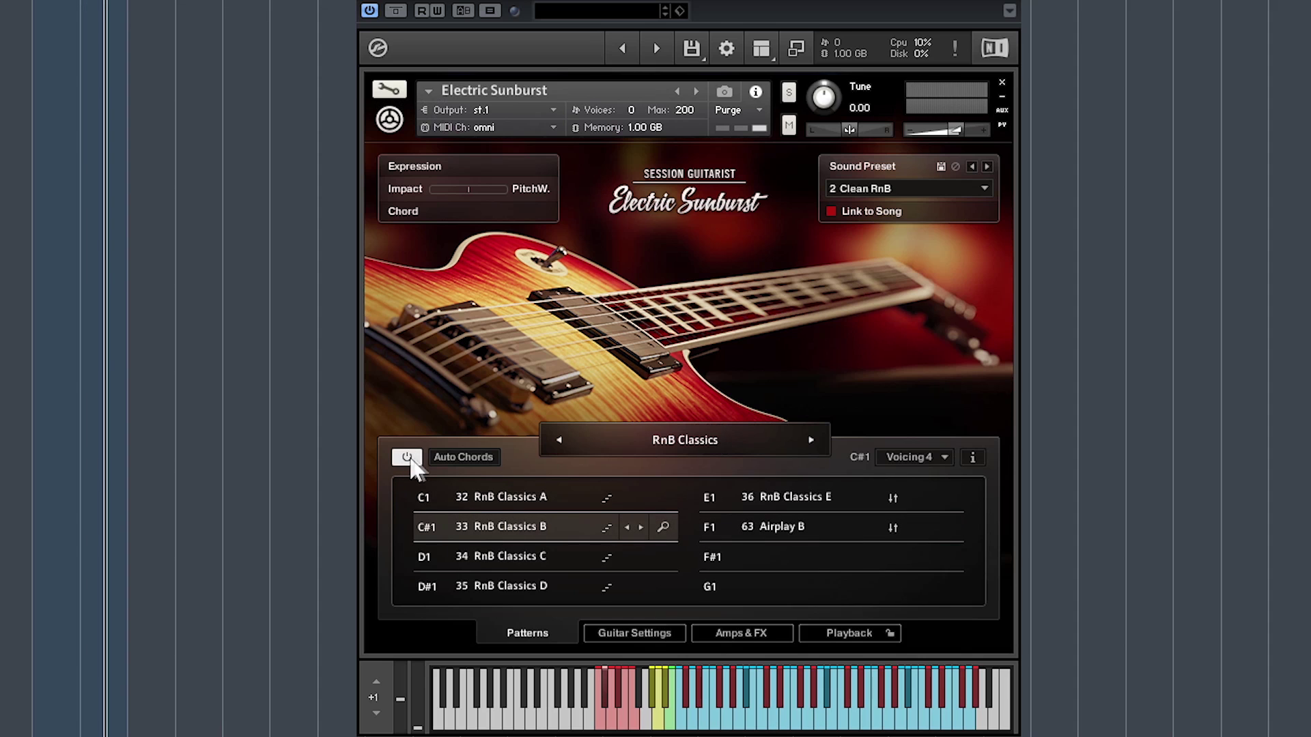
click(451, 456)
click(431, 355)
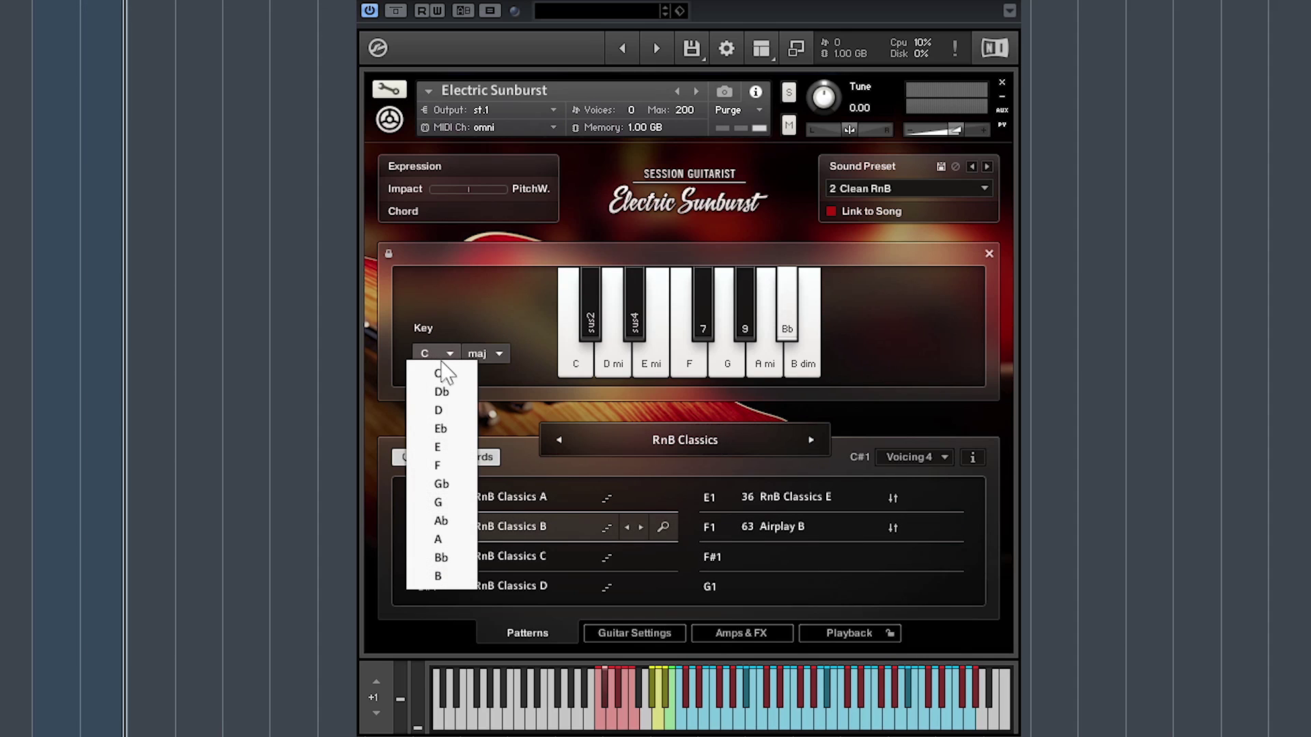
click(459, 425)
click(478, 355)
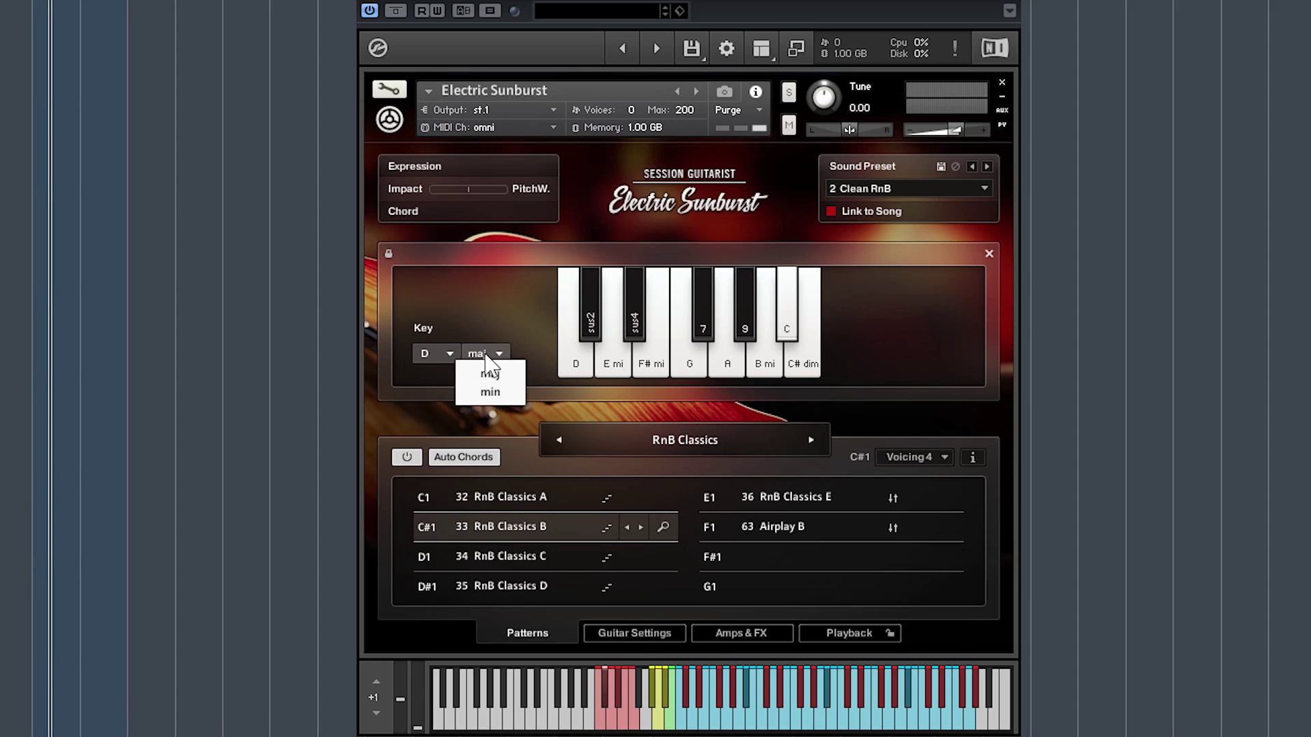
click(495, 390)
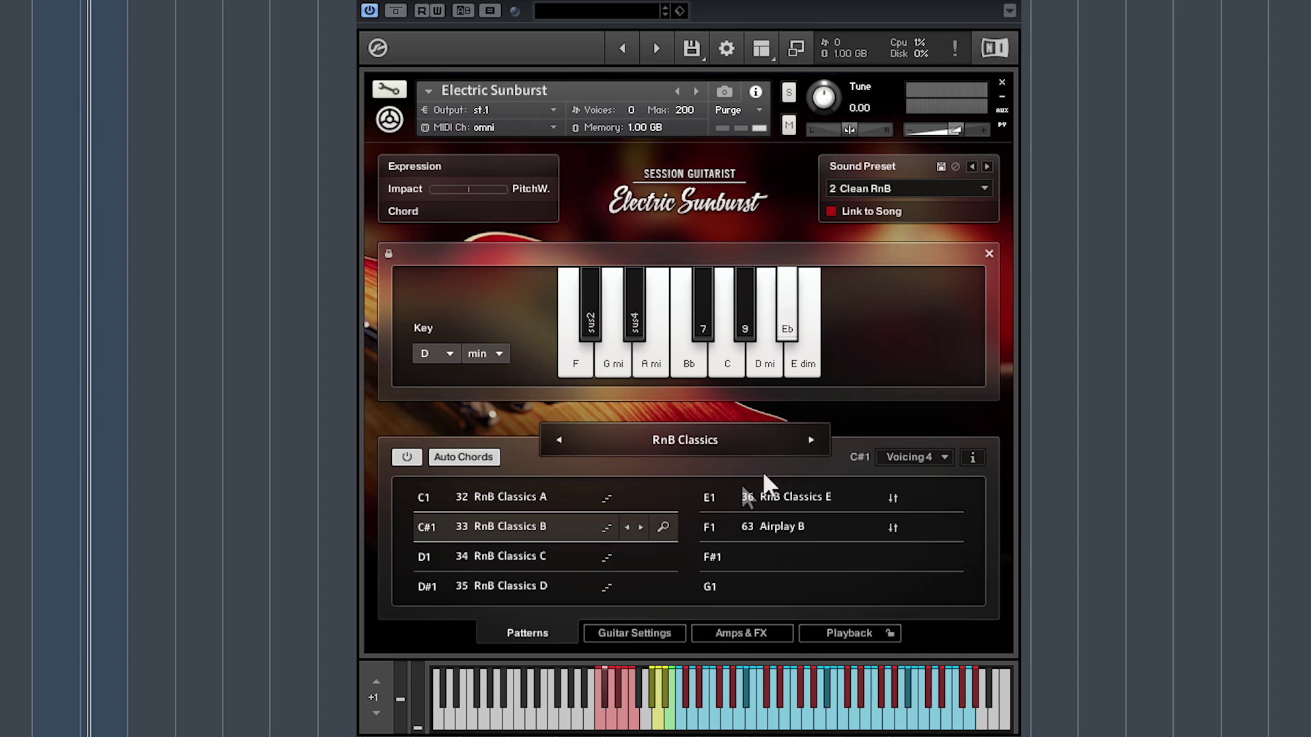
Alternate between the RnB Classics D and RnB Classics B patterns with Auto Chords, and choose another voicing for RnB Classics D.
click(536, 586)
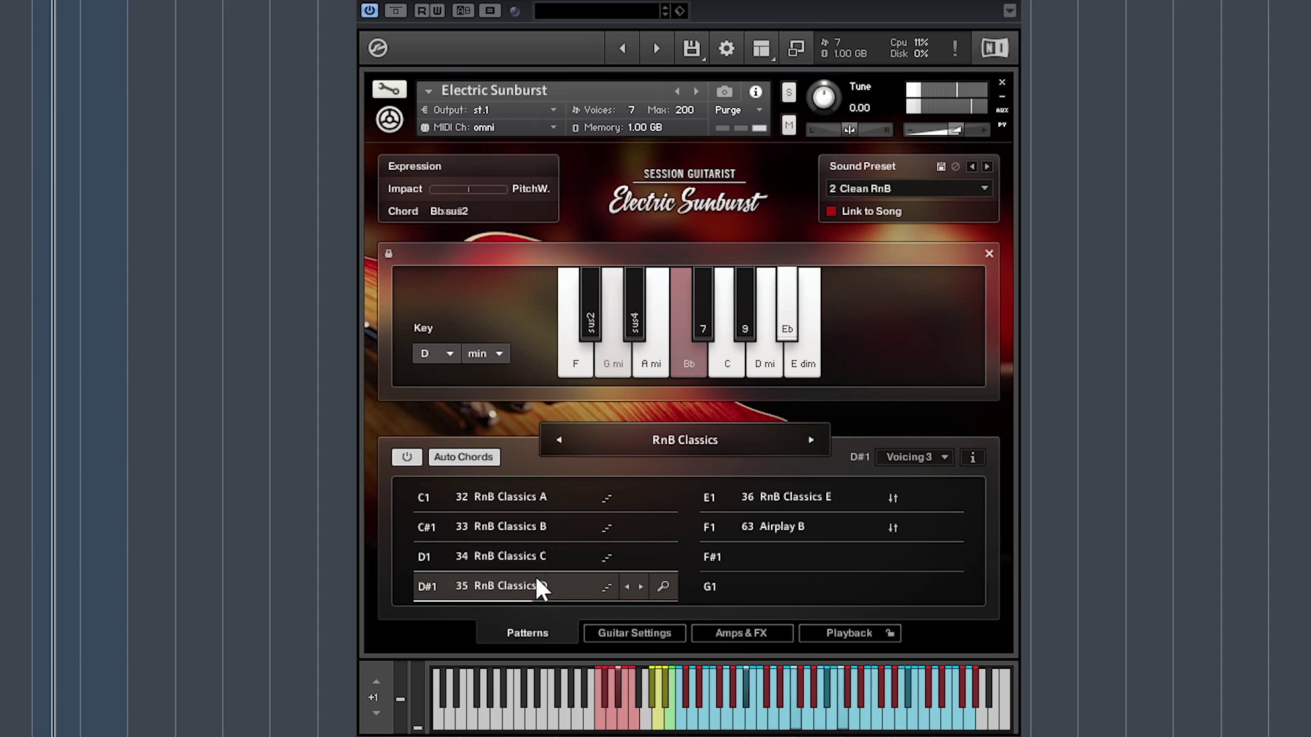
click(531, 526)
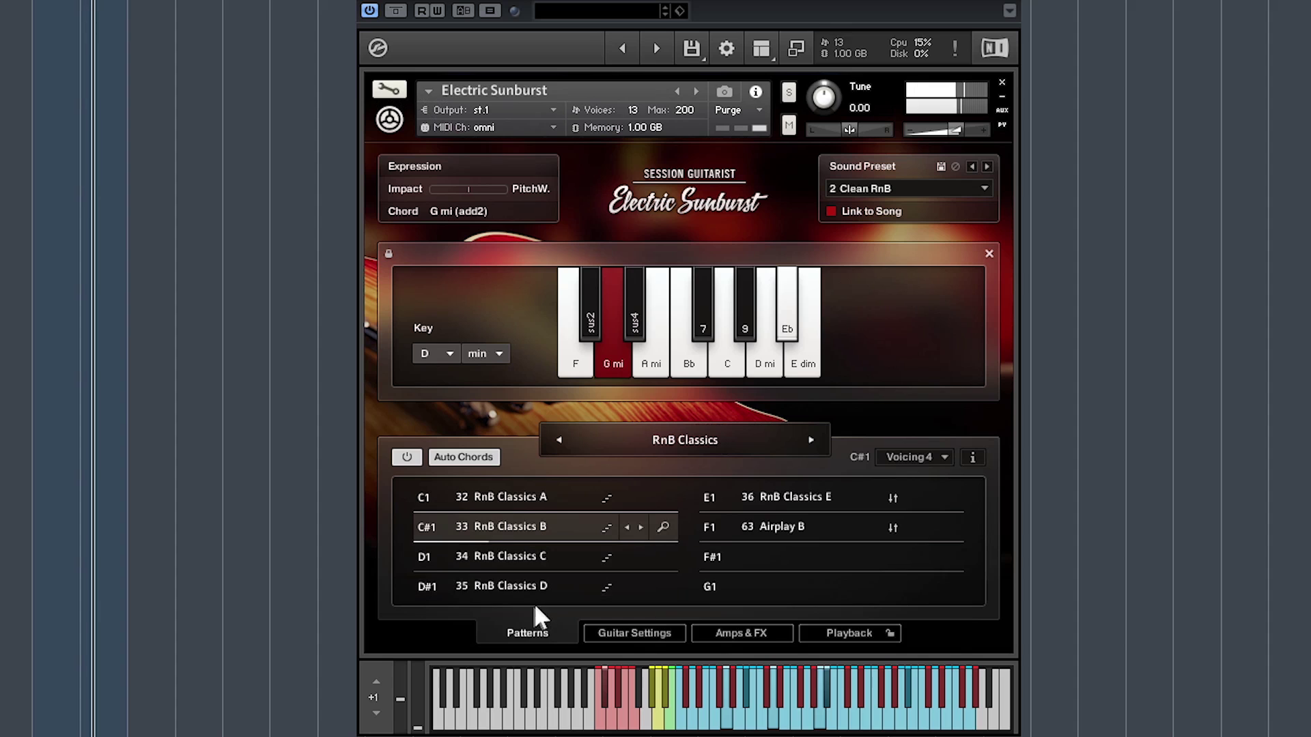
click(518, 584)
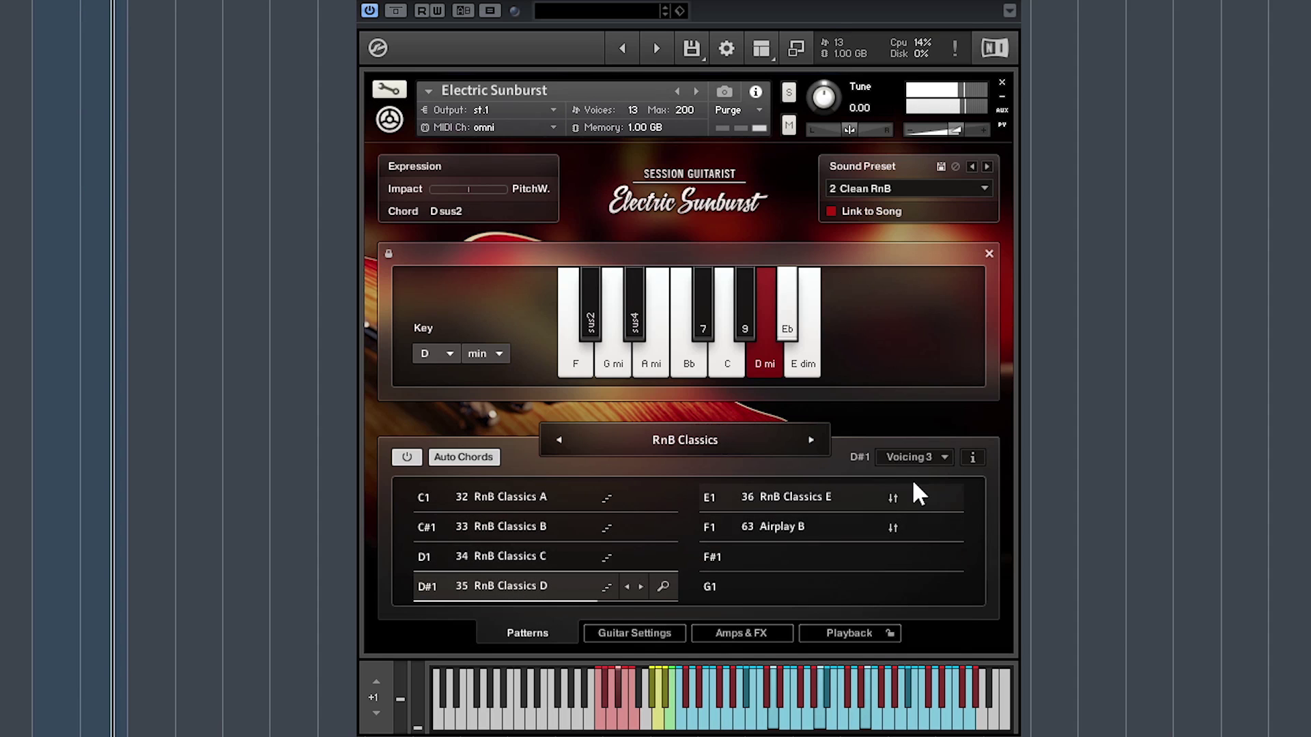
click(913, 457)
click(913, 556)
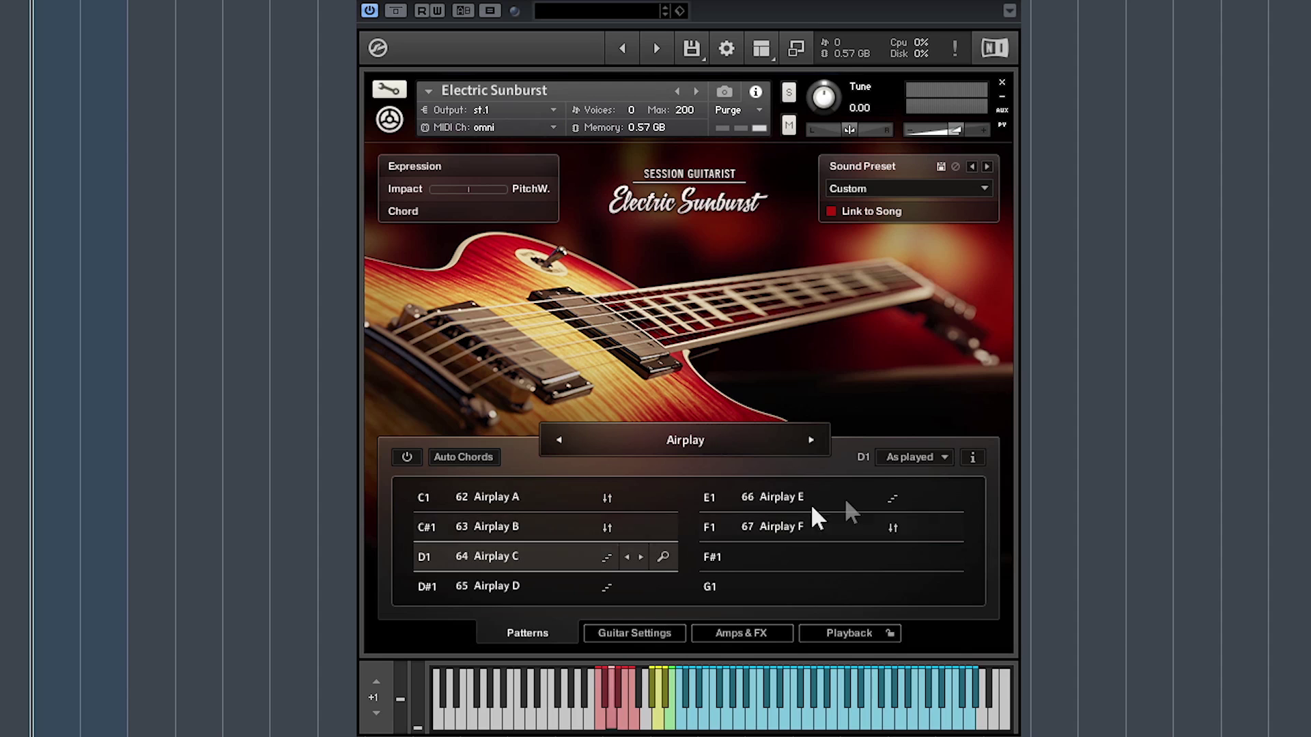
Show the pattern settings of Airplay C and adjust its Shift value.
click(973, 457)
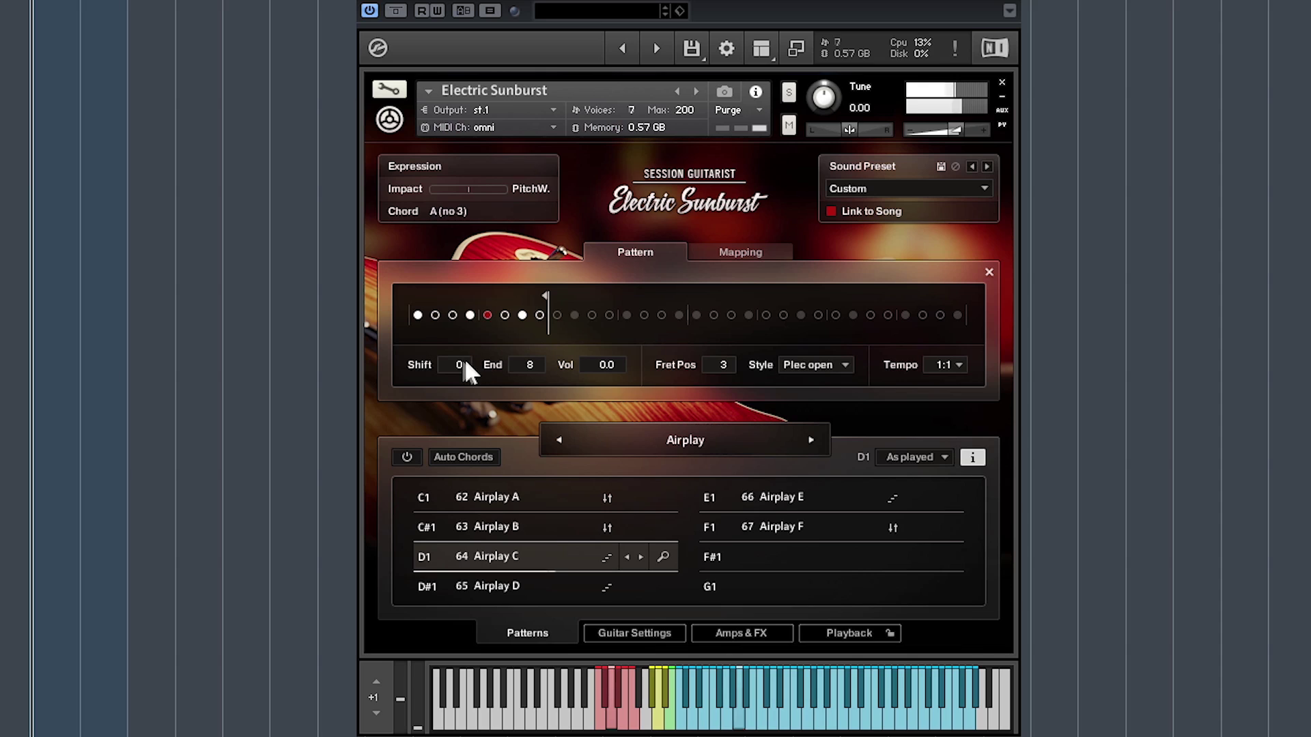
drag(460, 363, 465, 354)
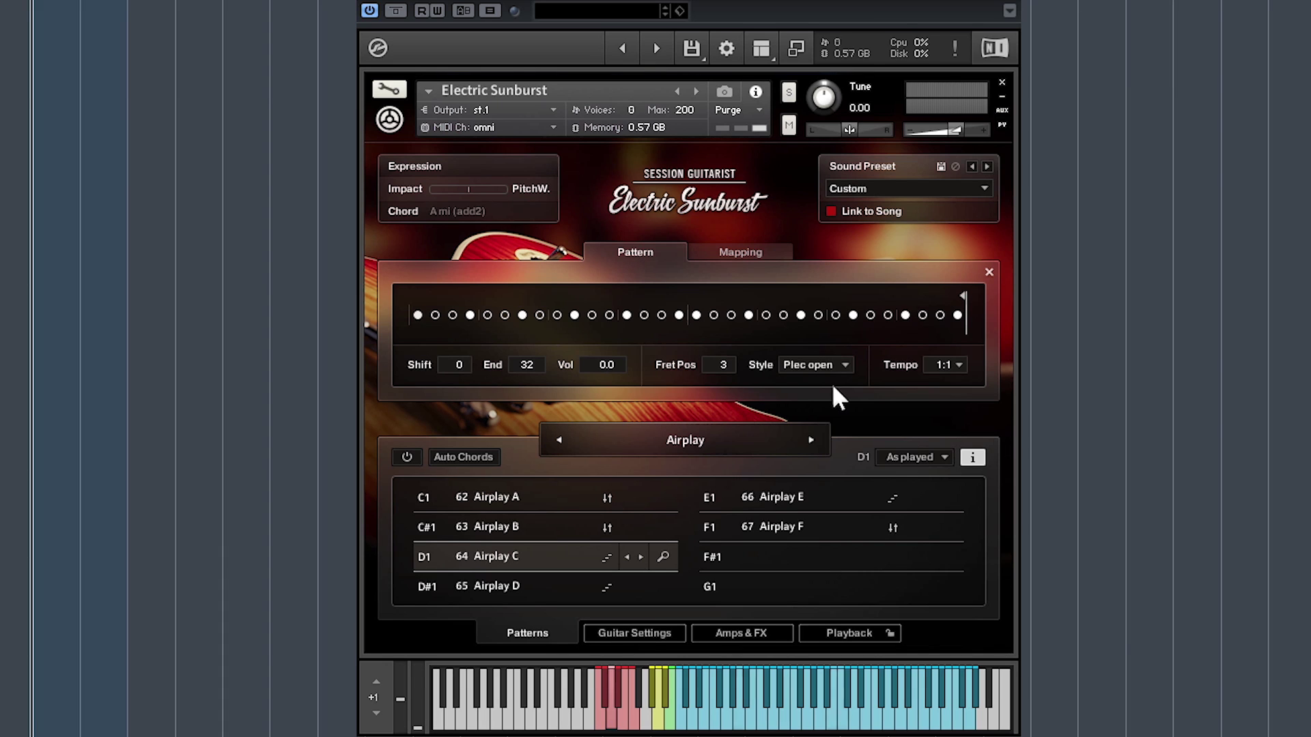
Play the loop and choose another playing style for the Airplay C pattern.
key(space)
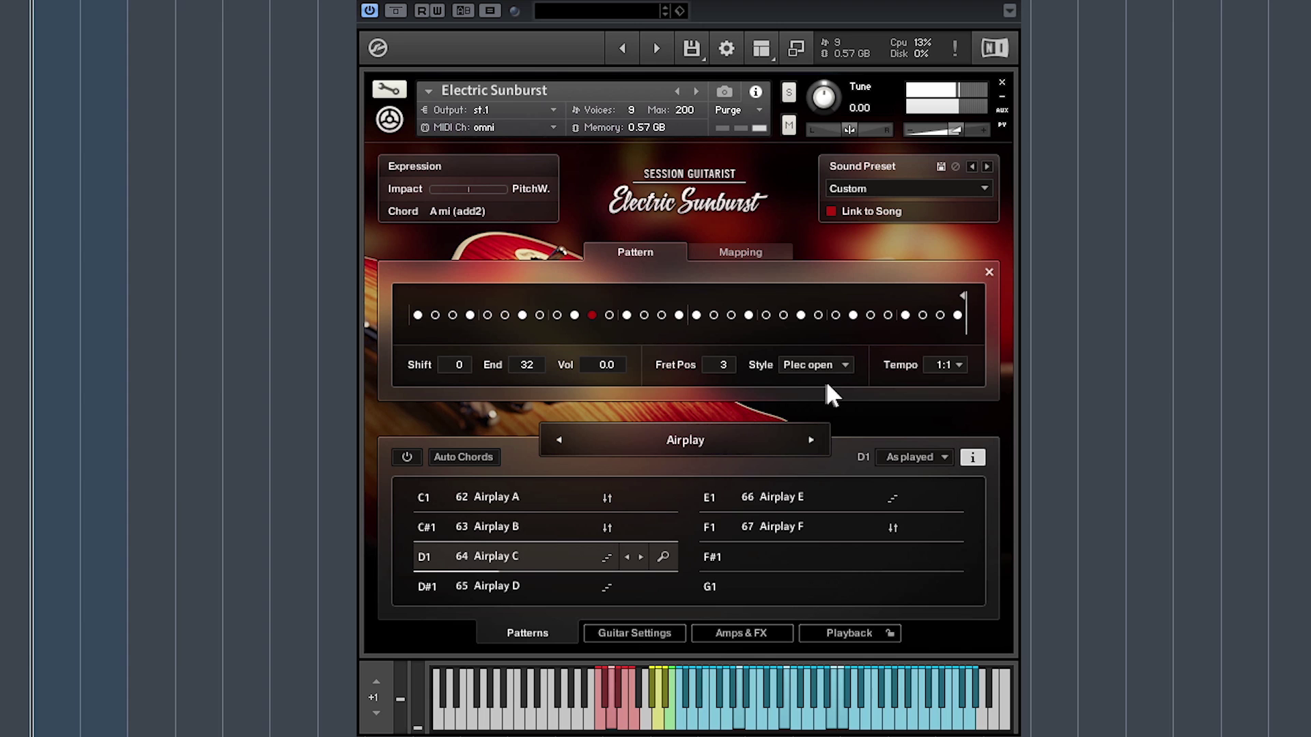
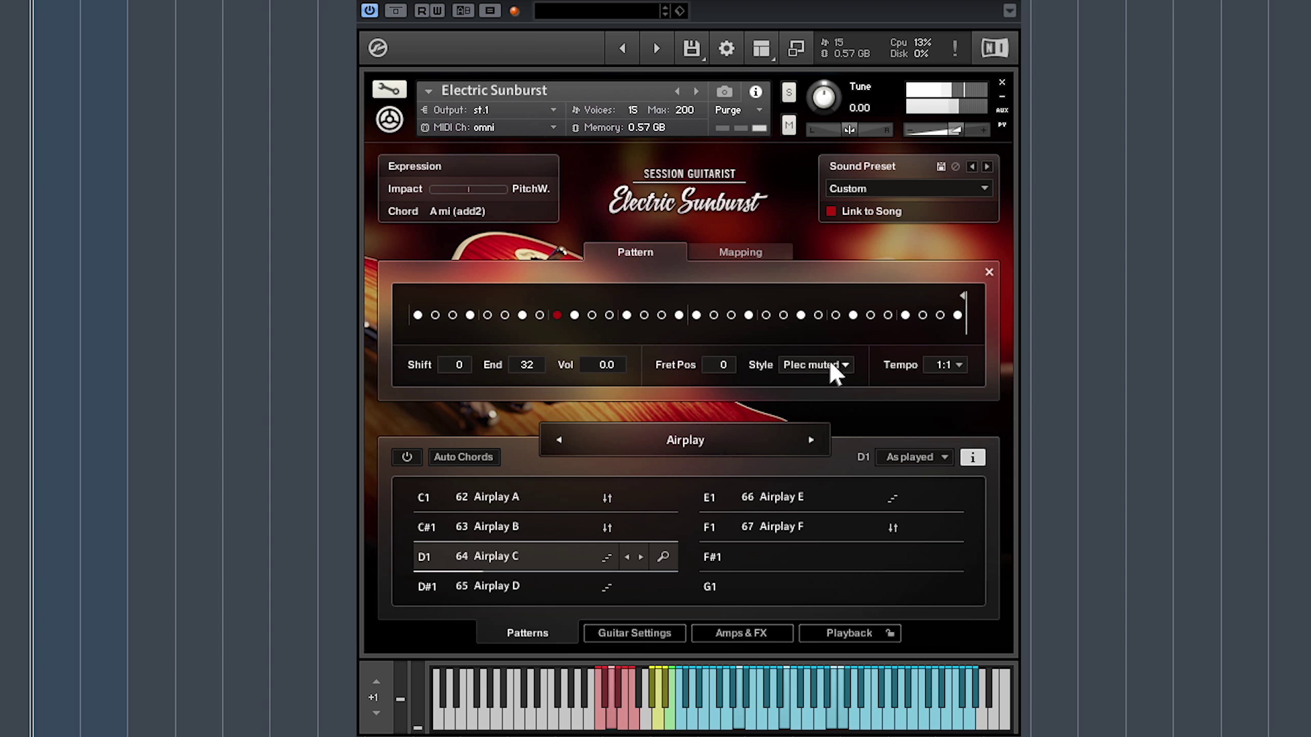
click(829, 362)
click(861, 475)
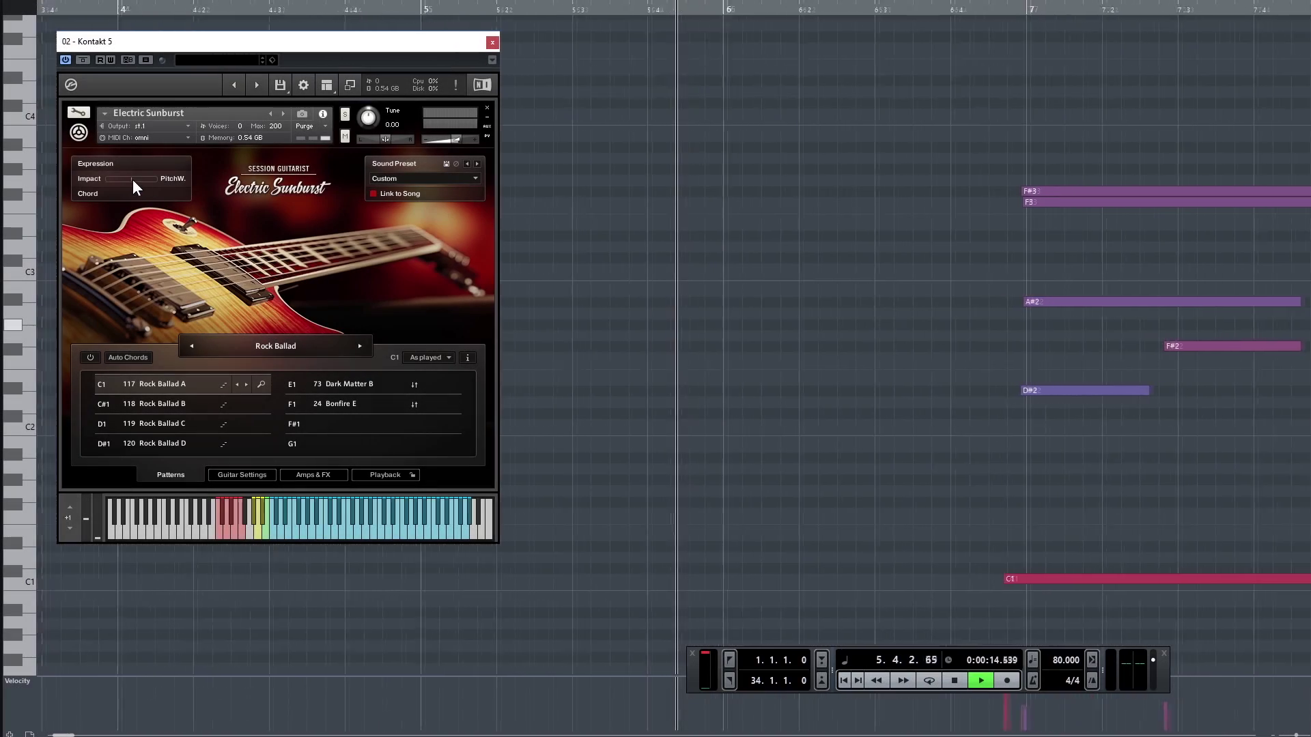
Vary the Impact expression while Rock Ballad A plays: lower it, bring it back to the centre and lower it again.
drag(133, 179, 108, 175)
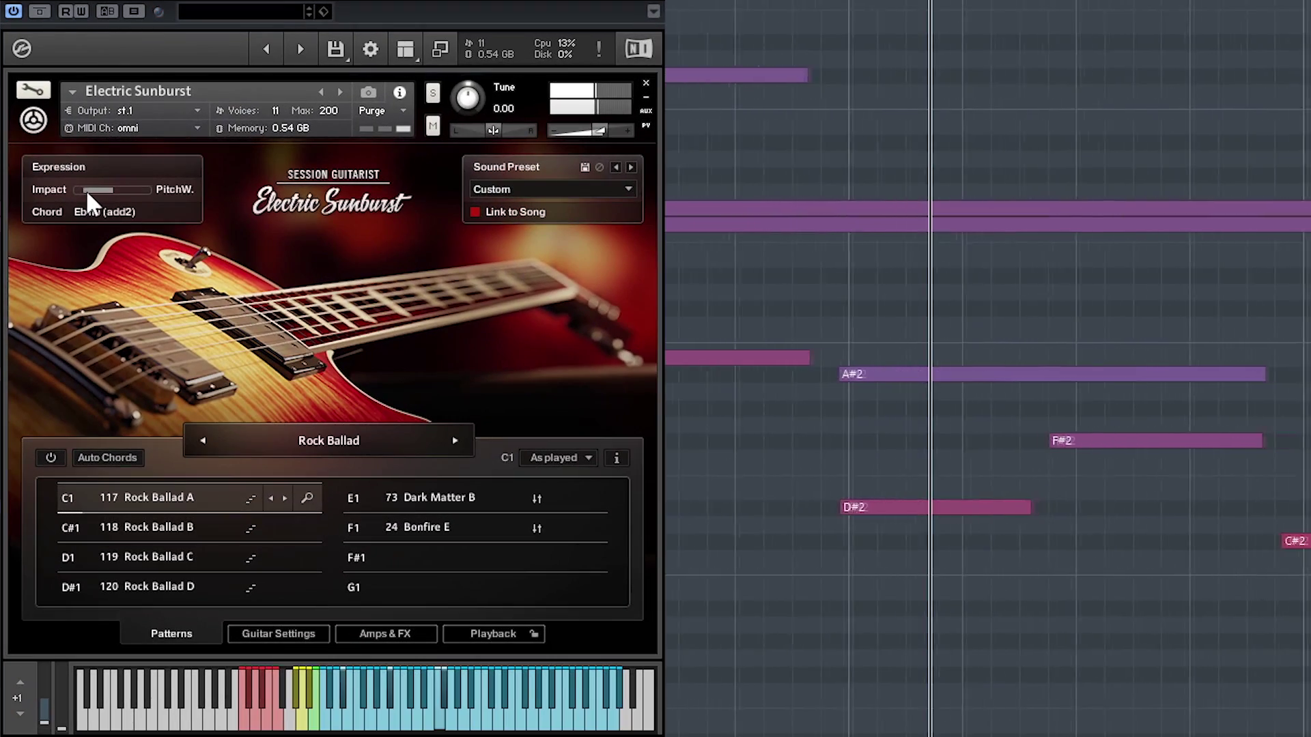
drag(84, 190, 116, 197)
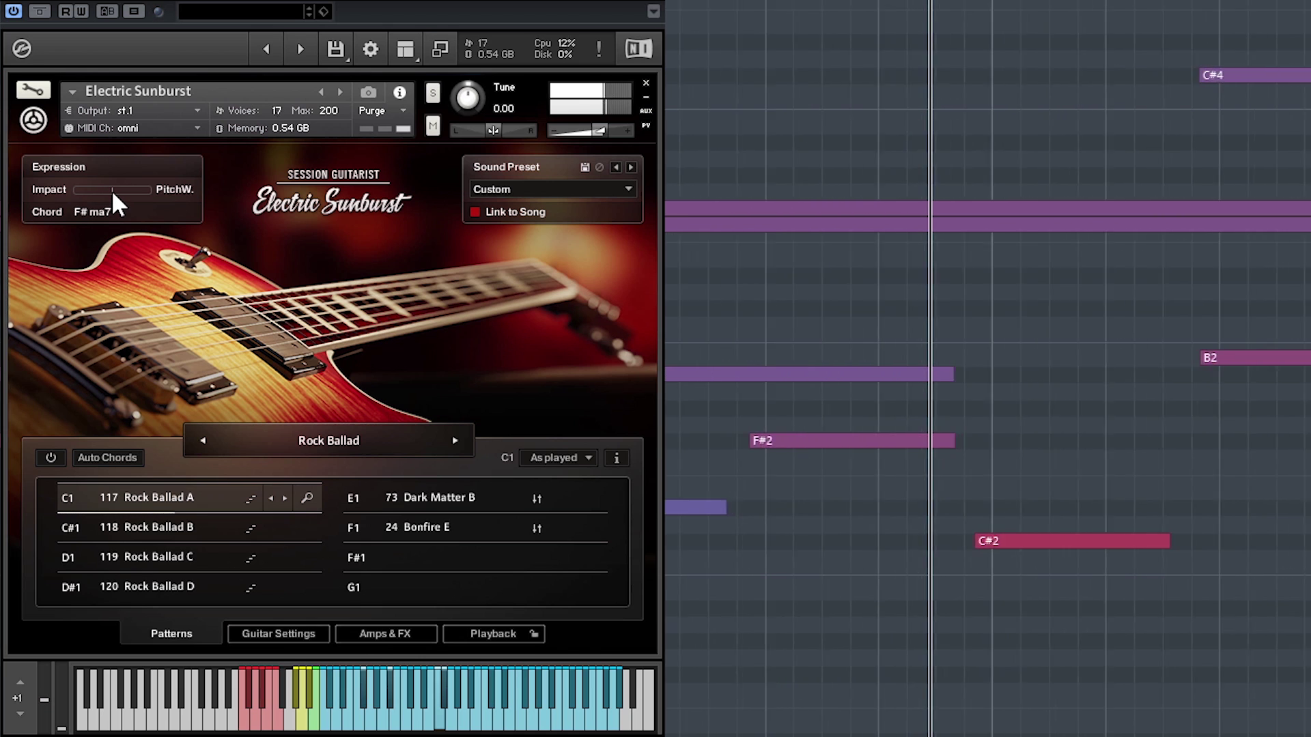
mouse_move(111, 190)
mouse_down()
mouse_move(140, 194)
mouse_move(99, 194)
mouse_up()
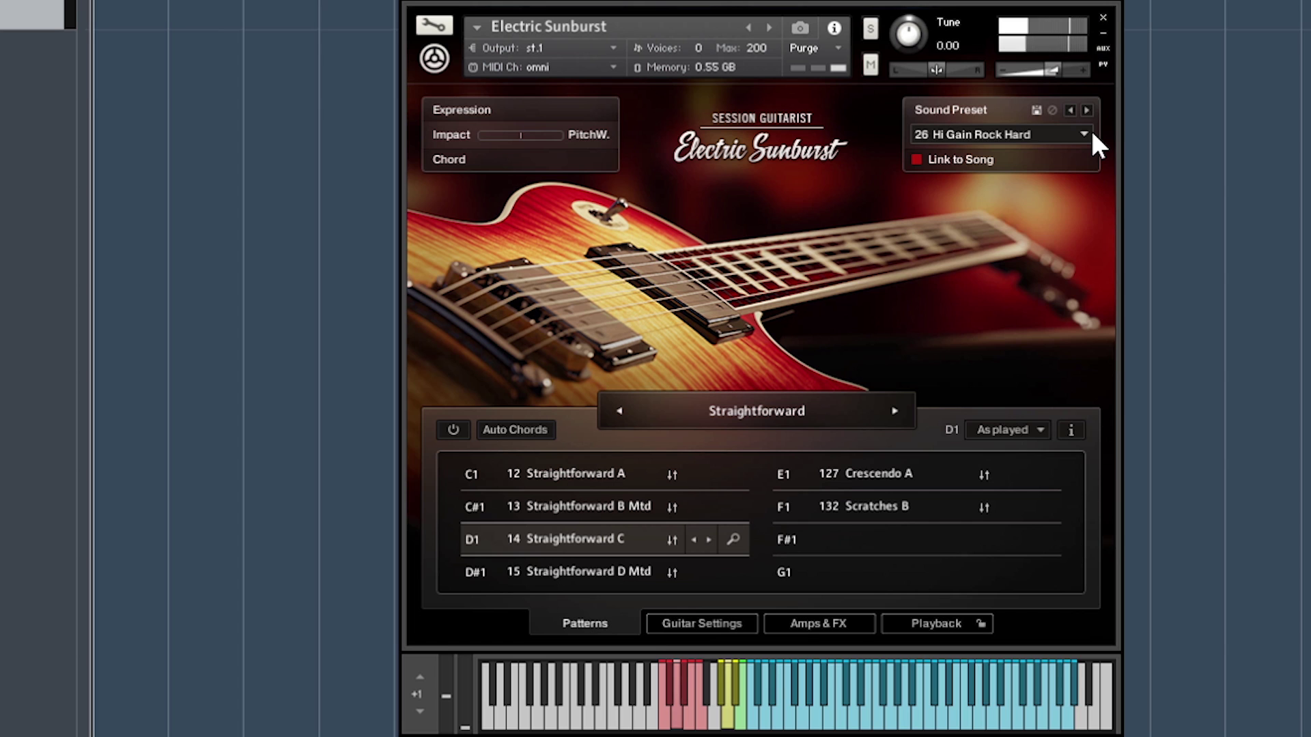
Audition sound presets on Straightforward C, including Electro Darkness and Electro Prime Time, and pick another one from the preset list.
click(1091, 137)
click(1096, 140)
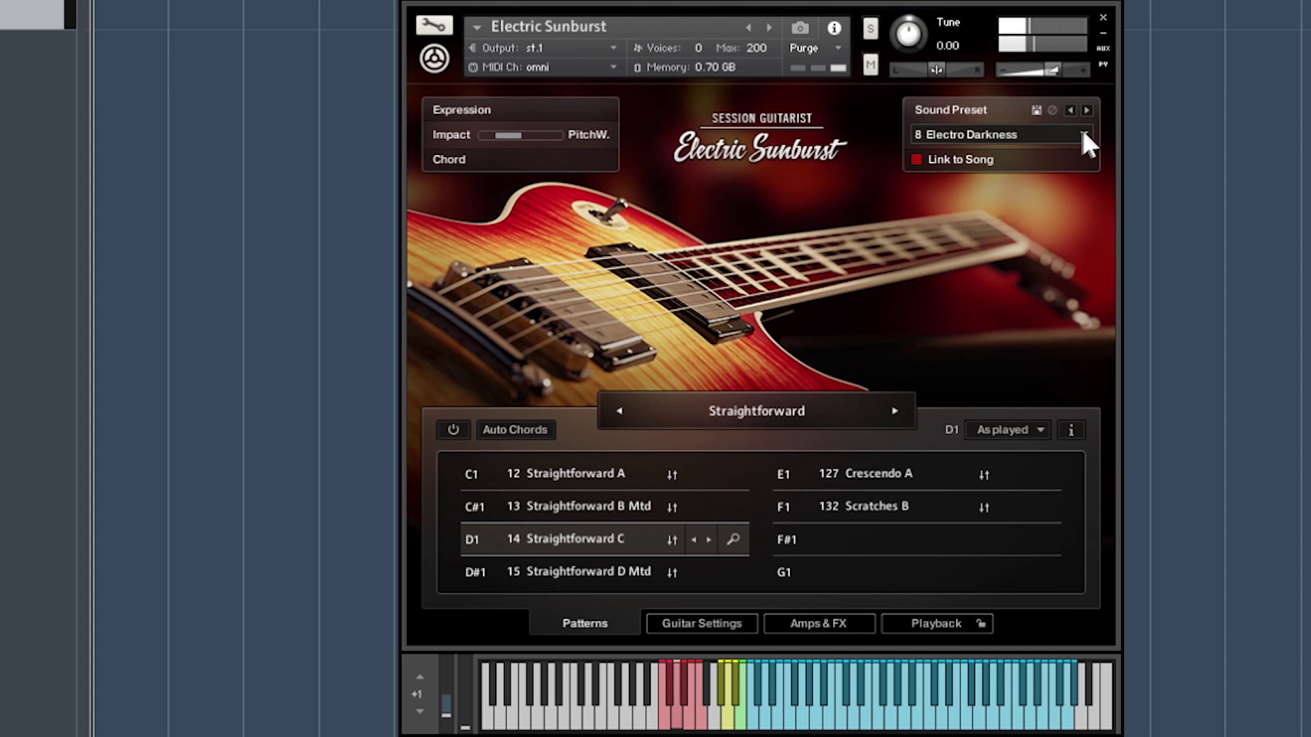
click(1071, 110)
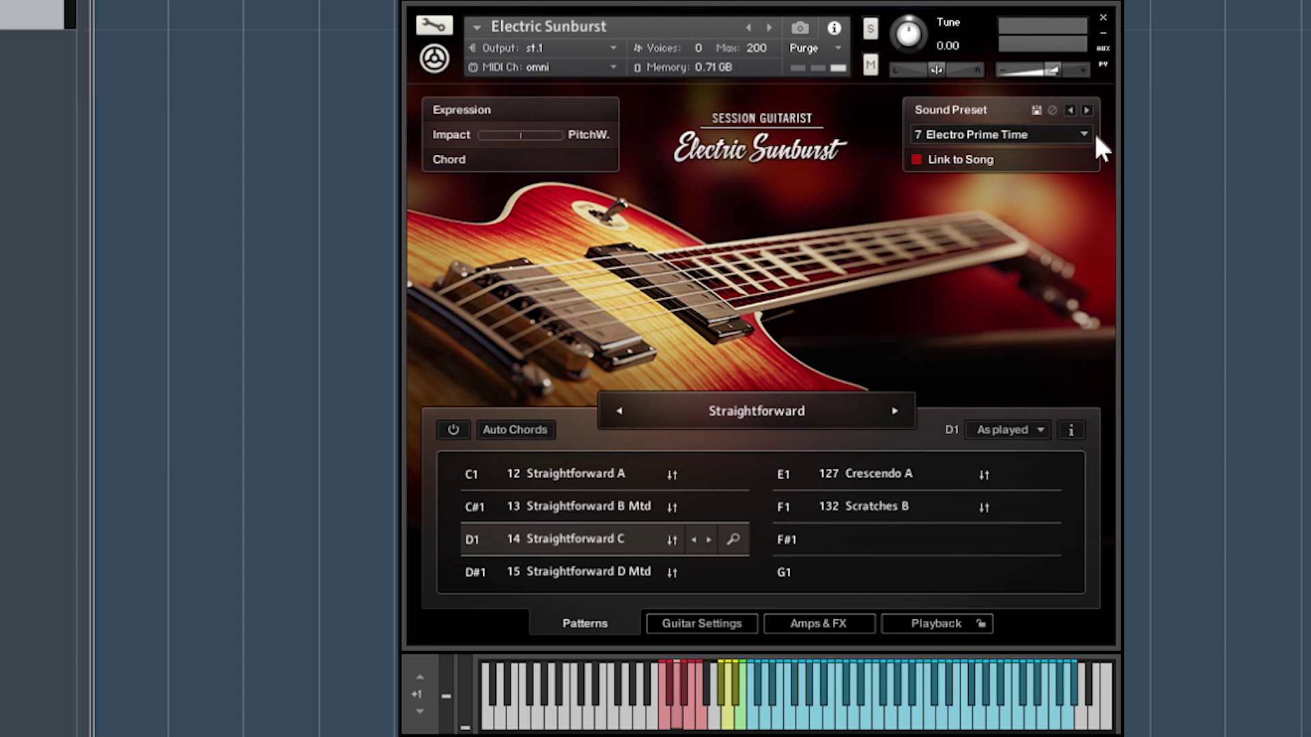
click(1092, 133)
click(1041, 628)
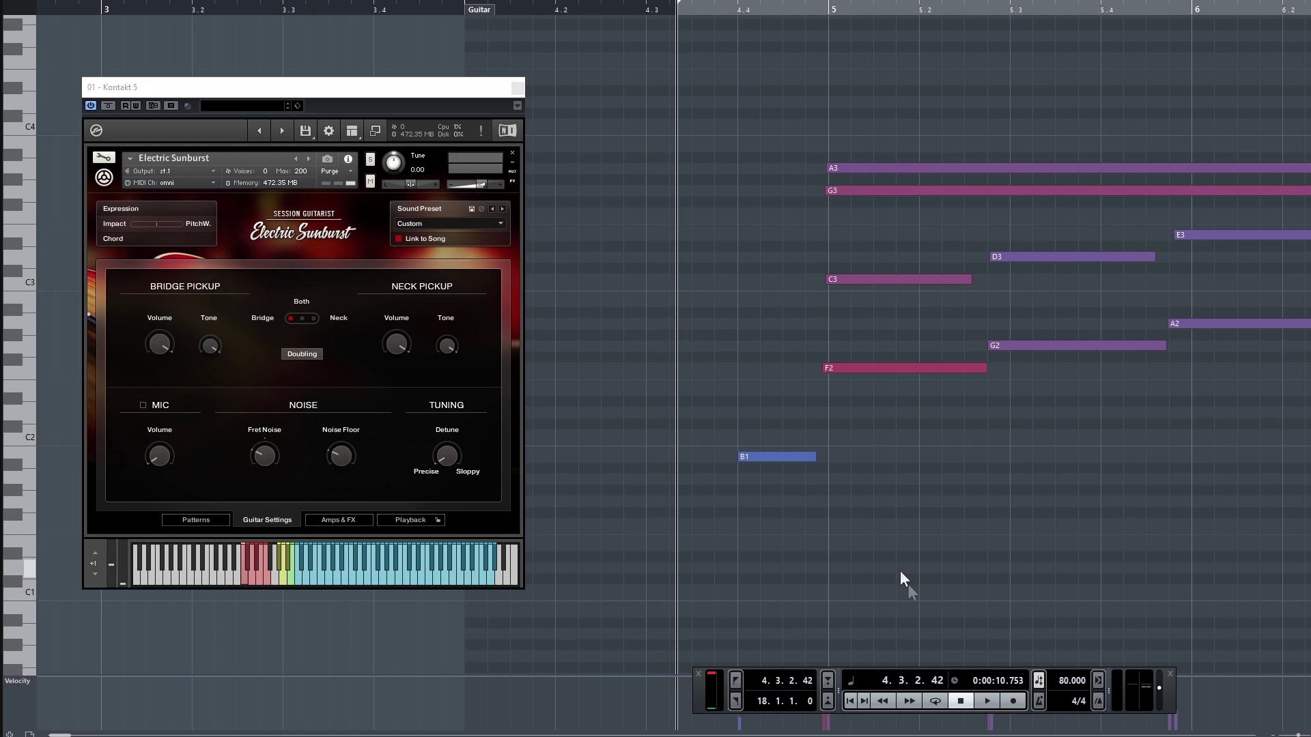
Start playback, switch to the neck pickup and adjust its tone, ending at 100 %.
click(982, 699)
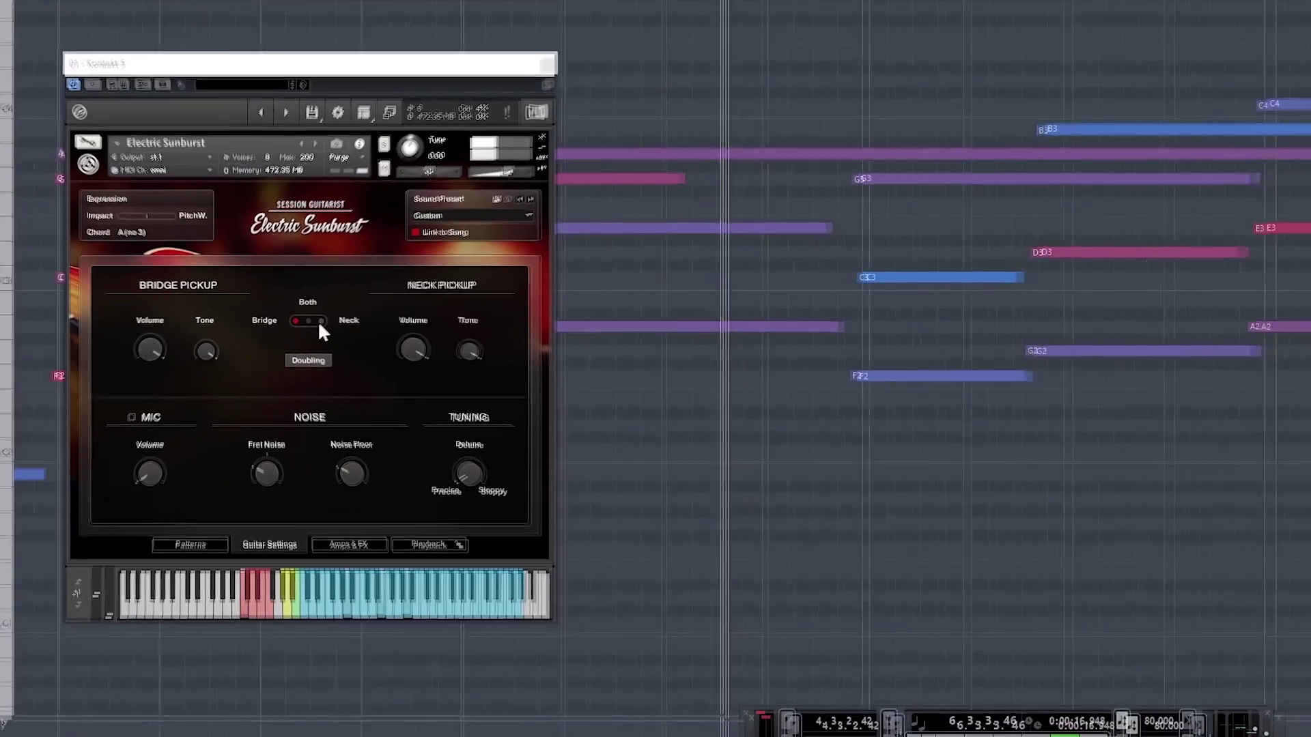
click(321, 321)
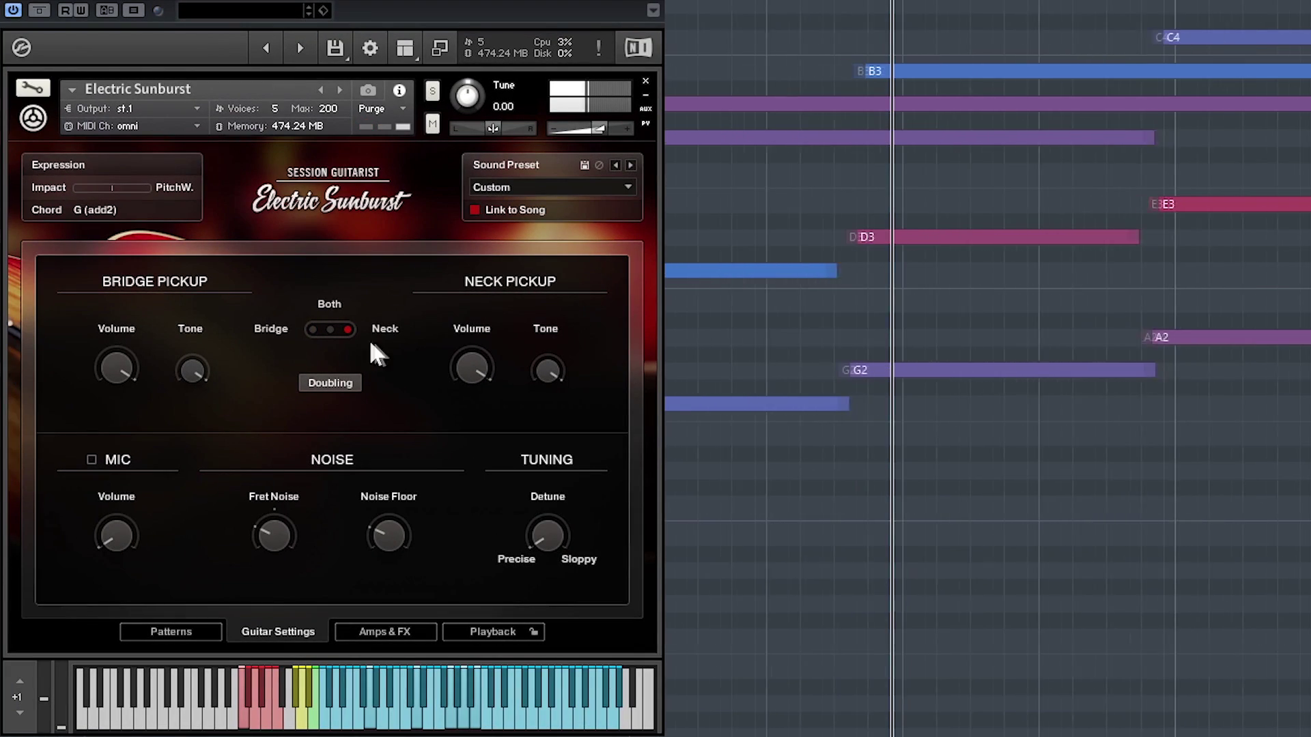
drag(548, 368, 619, 341)
Use both pickups with a reduced bridge pickup volume and turn on Doubling.
click(333, 328)
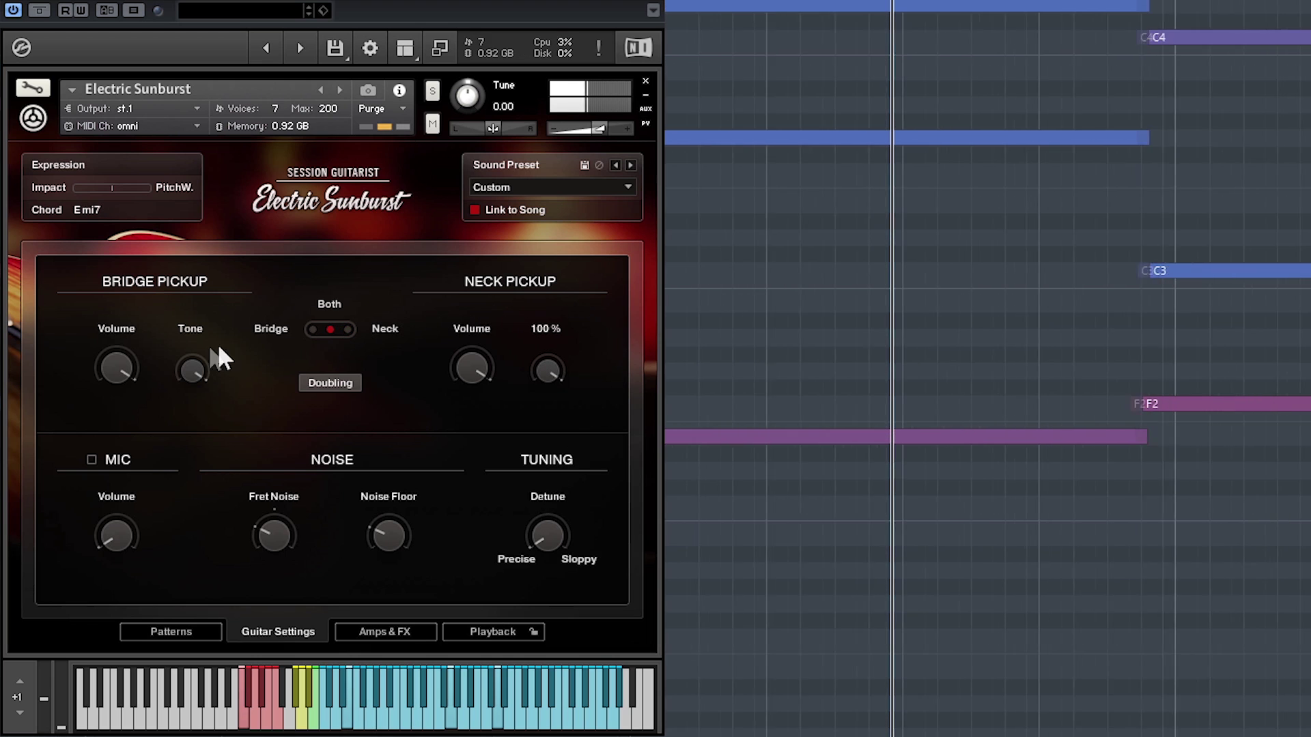
drag(111, 427, 112, 456)
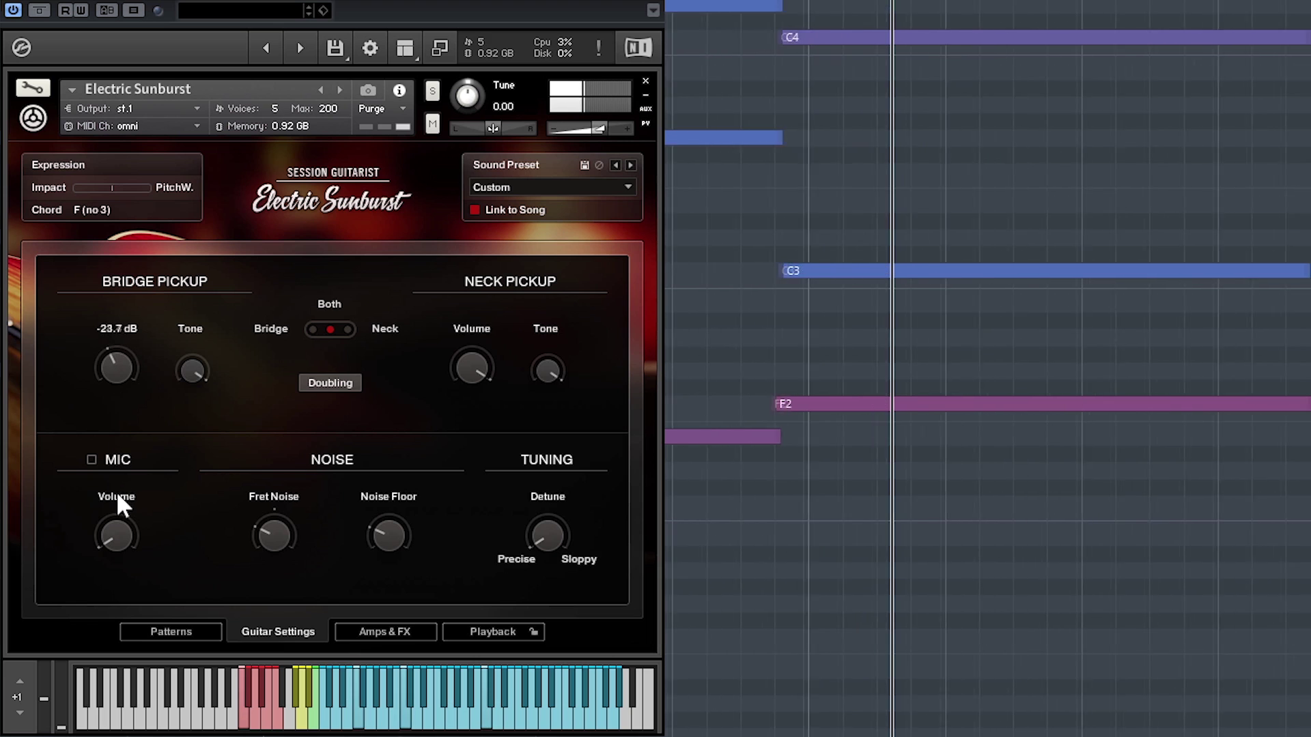
drag(130, 520, 138, 522)
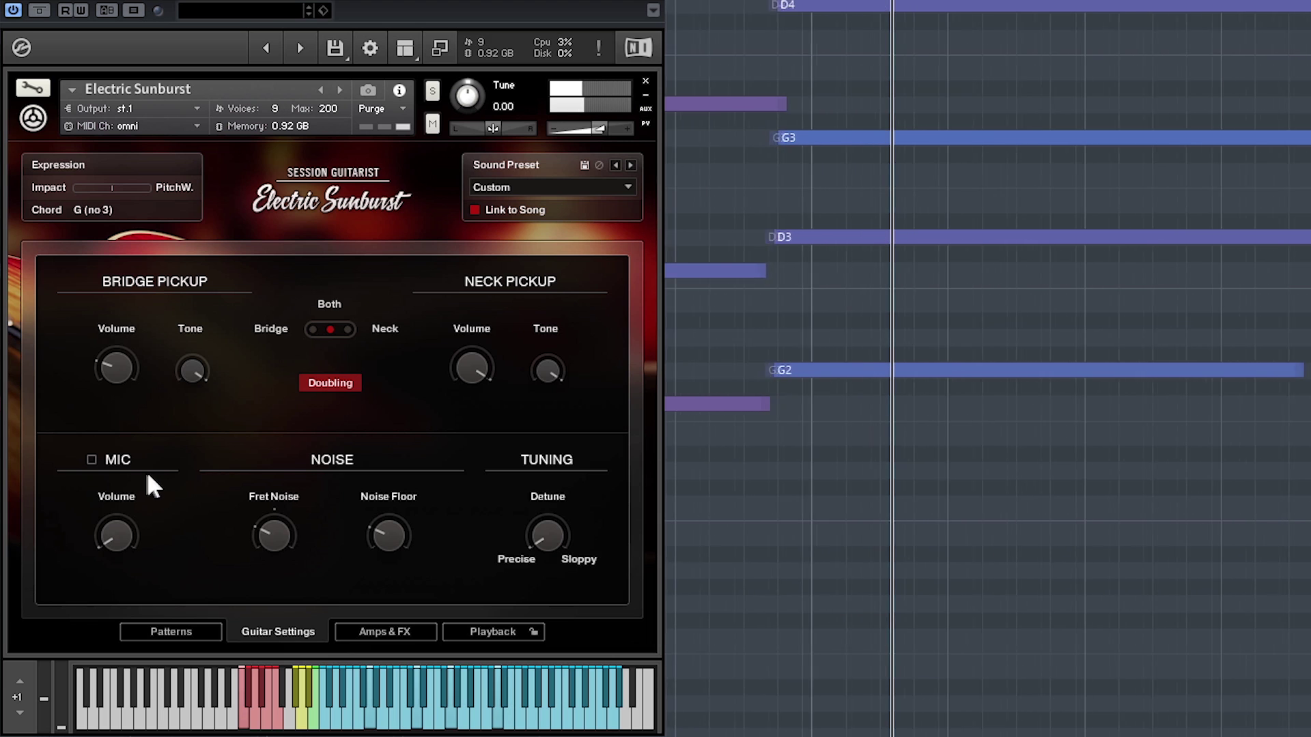
Turn on the Mic, bring its volume up to about -2.5 dB and reduce it again.
click(91, 459)
drag(127, 520, 169, 359)
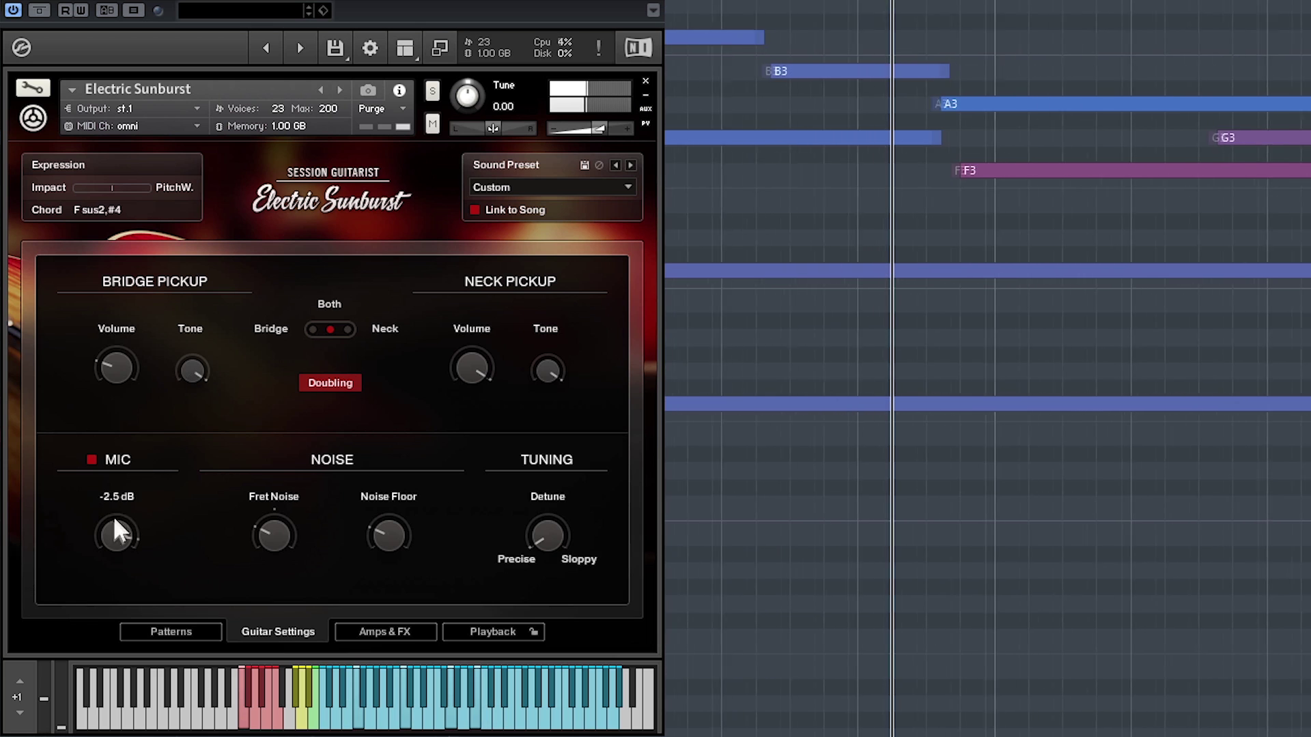
drag(123, 509, 121, 565)
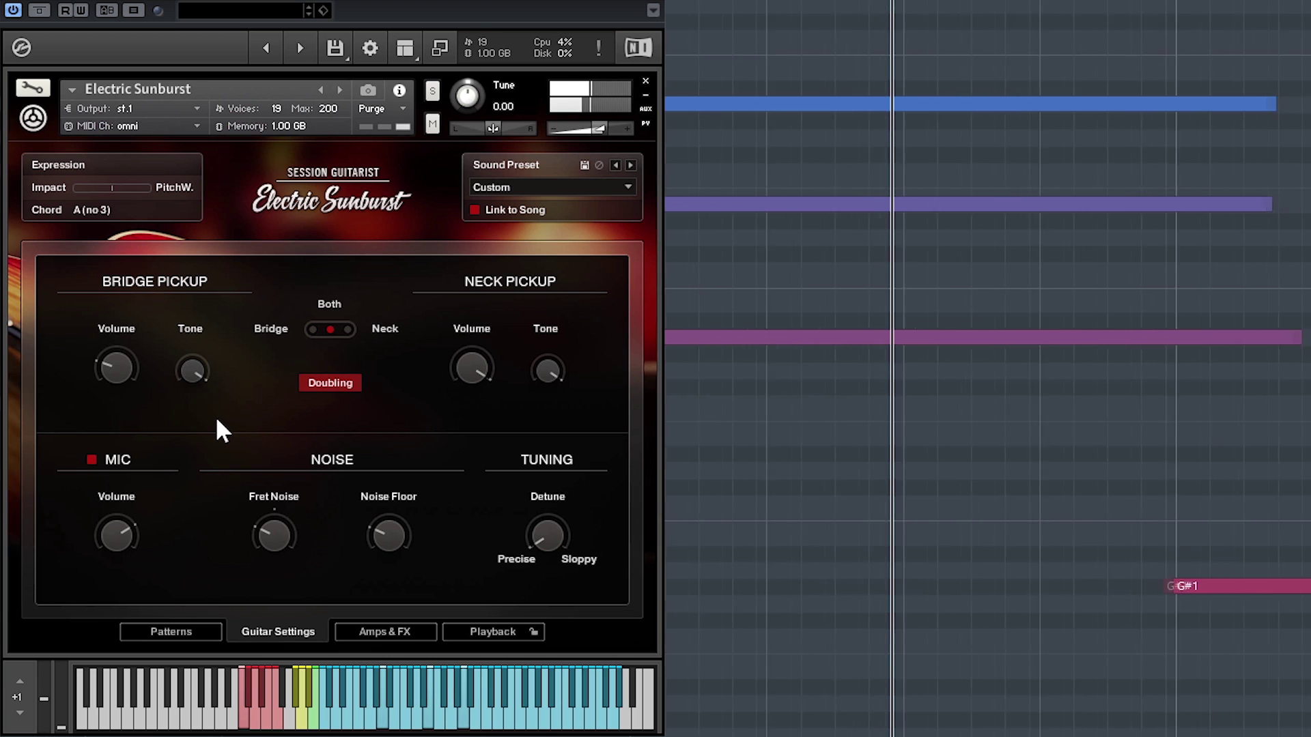
drag(117, 538, 123, 552)
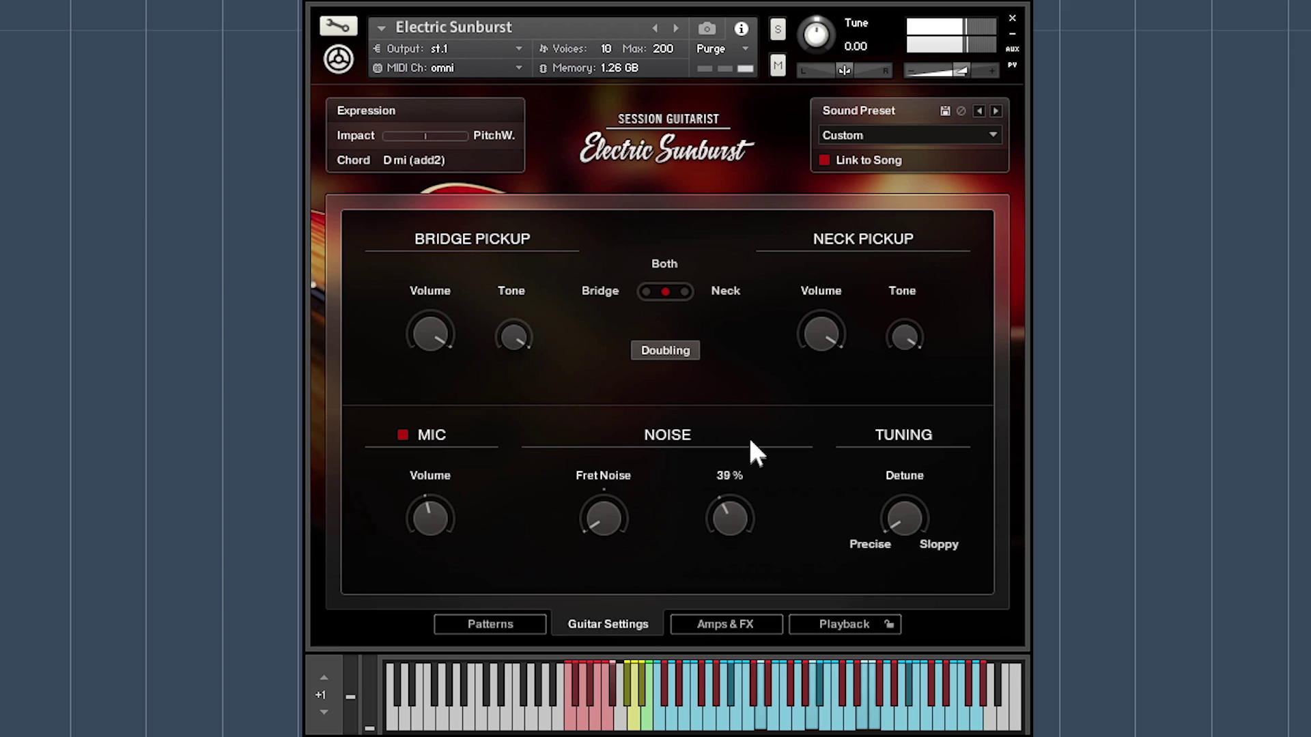
Raise the Fret Noise to about its middle setting and lower Detune towards Precise.
drag(598, 522, 699, 216)
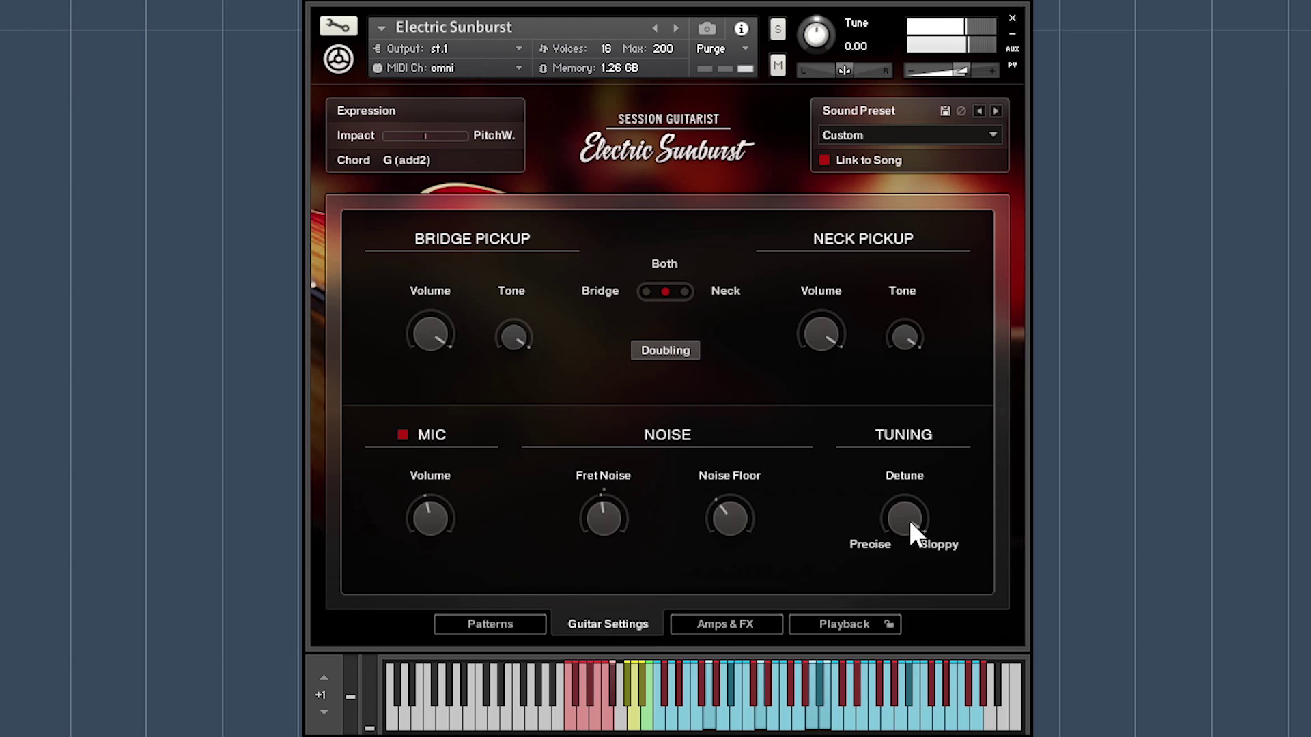
drag(907, 513, 903, 655)
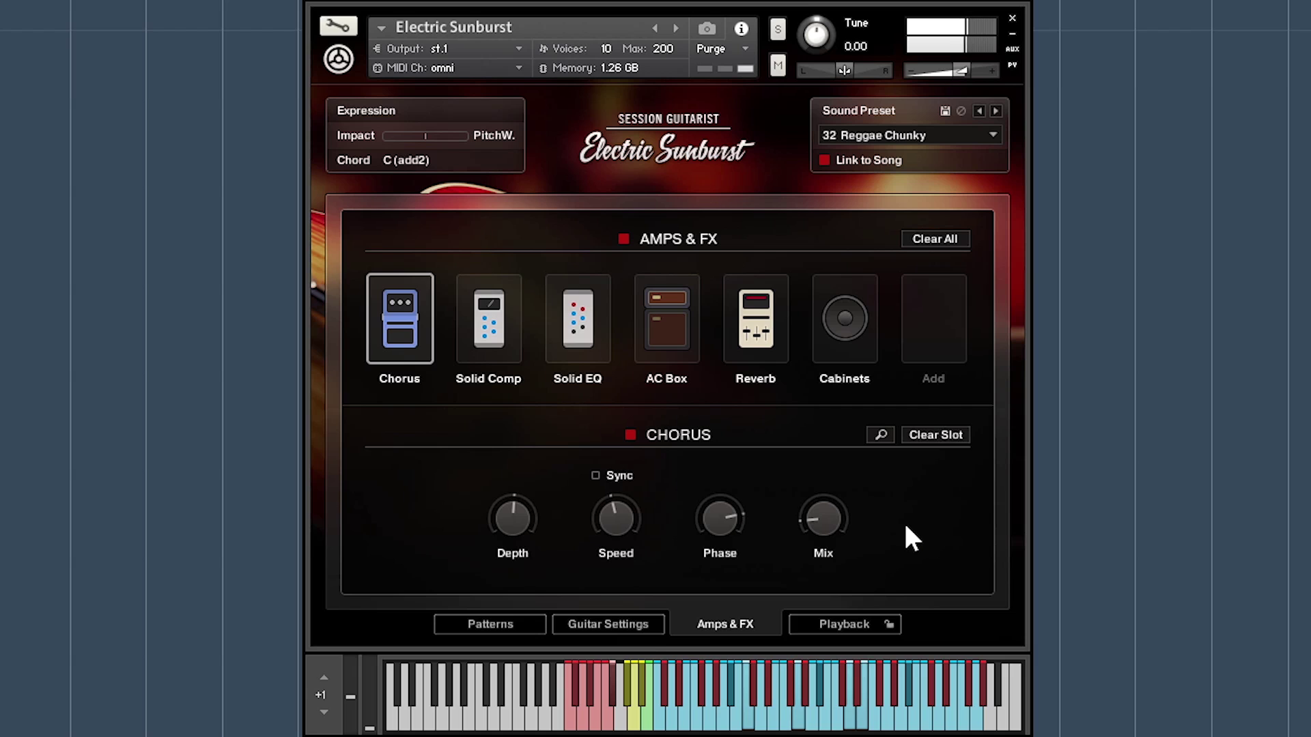
Replace the AC Box amp with Hot Solo +, raising its mid, treble and presence and setting its gain to about 23.5 %.
click(674, 358)
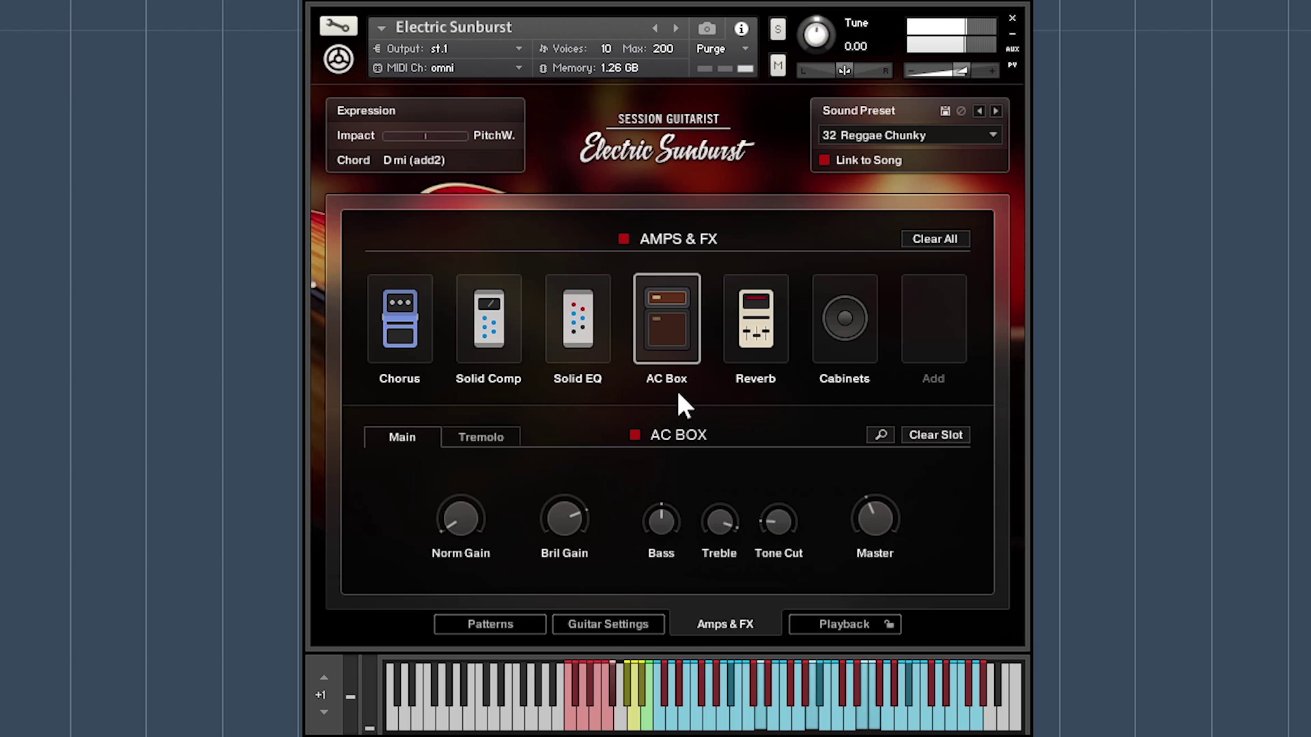
click(666, 380)
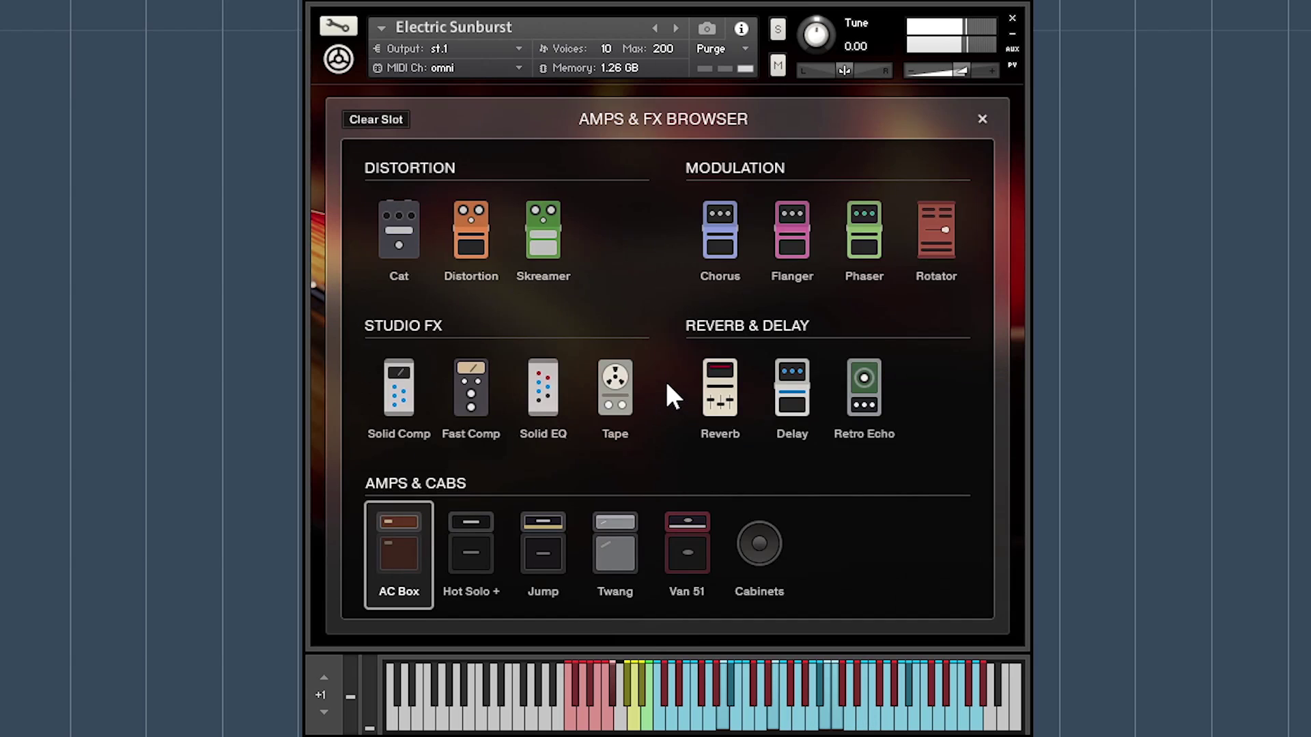
click(478, 554)
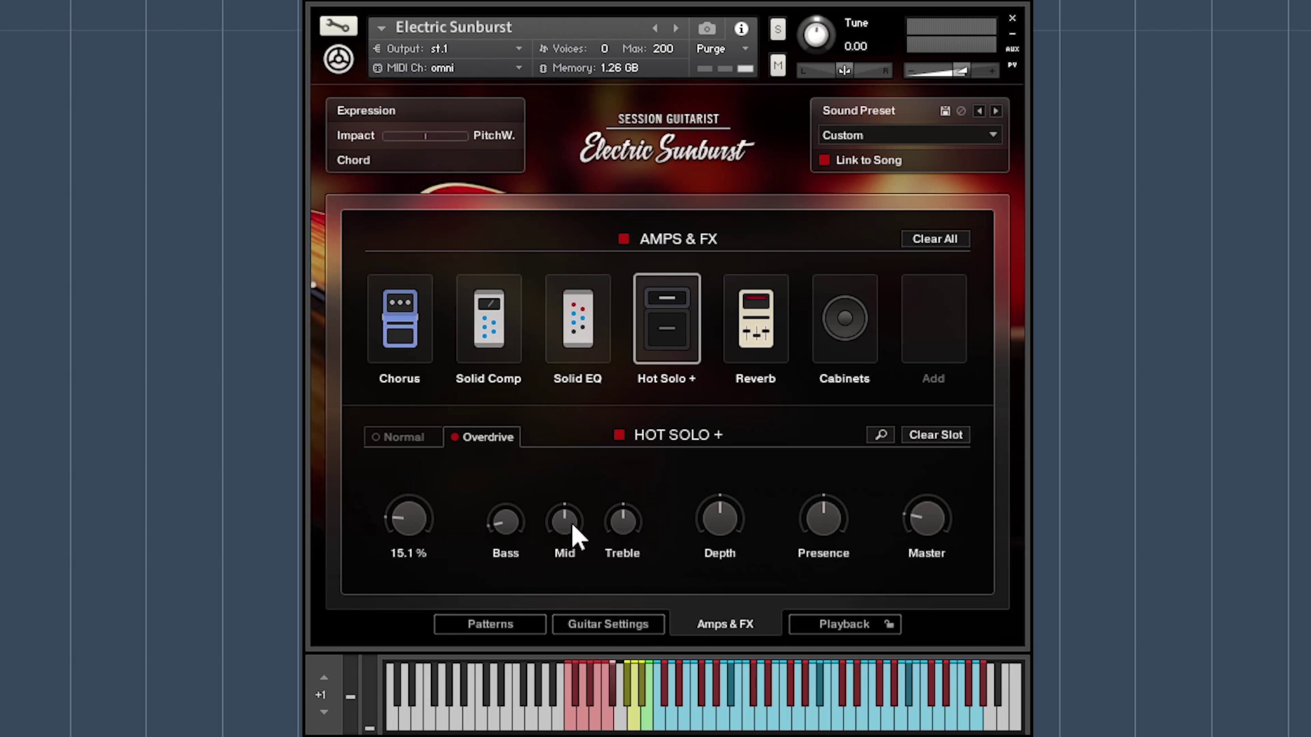
drag(620, 525, 827, 508)
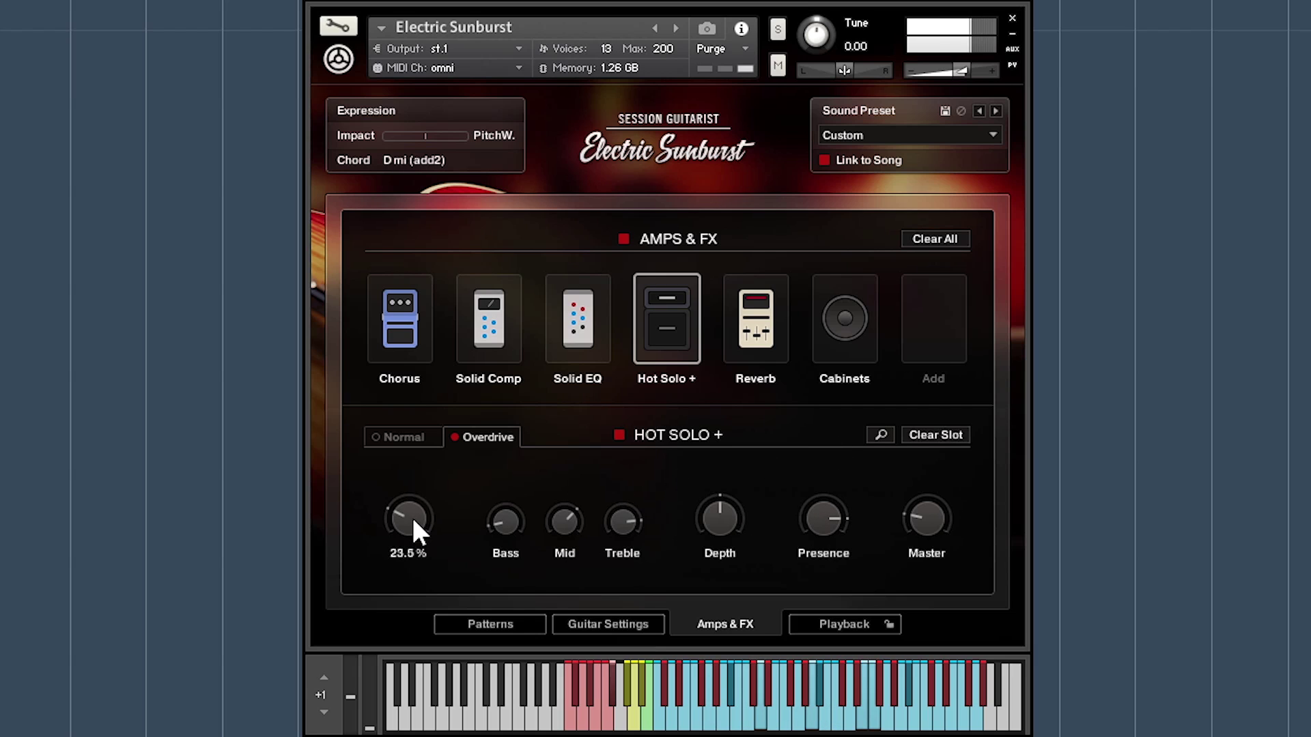
Set the Reverb's mix to 69 % and move the Reverb ahead of the Solid EQ in the effects chain.
click(759, 346)
drag(678, 486, 706, 428)
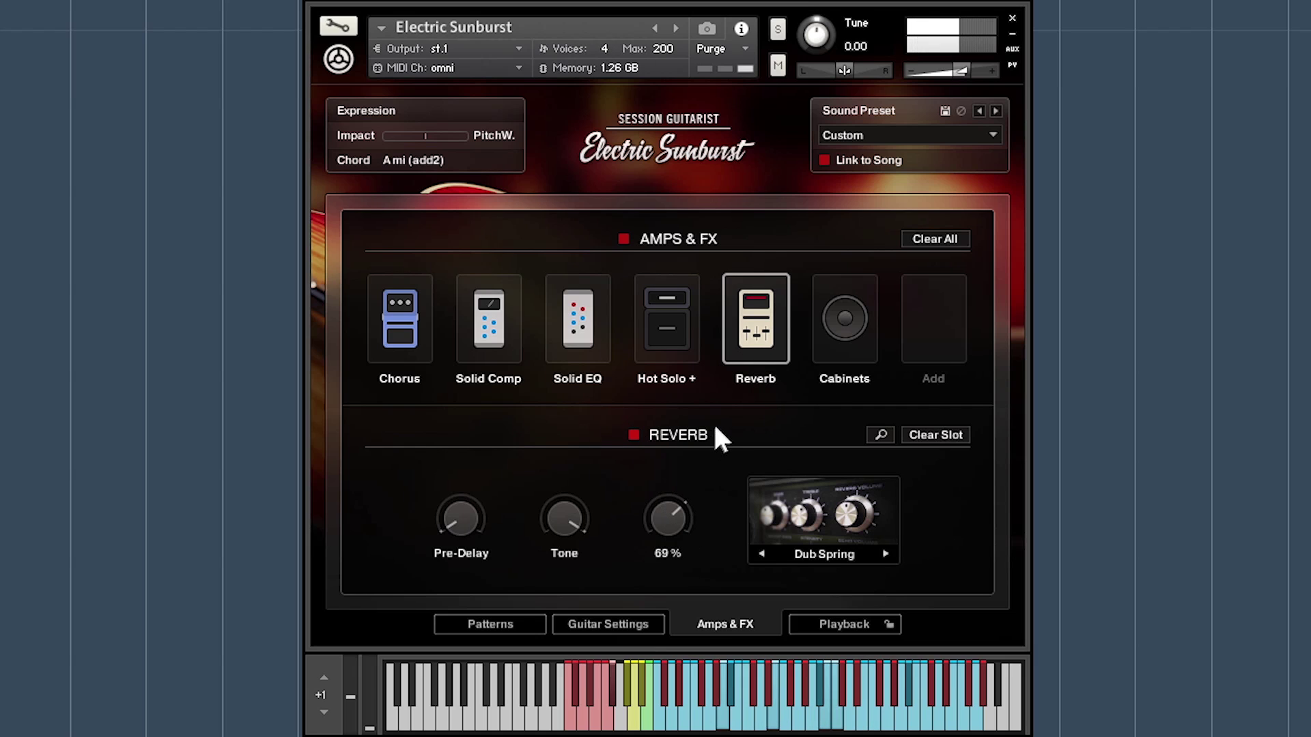
drag(764, 343, 588, 346)
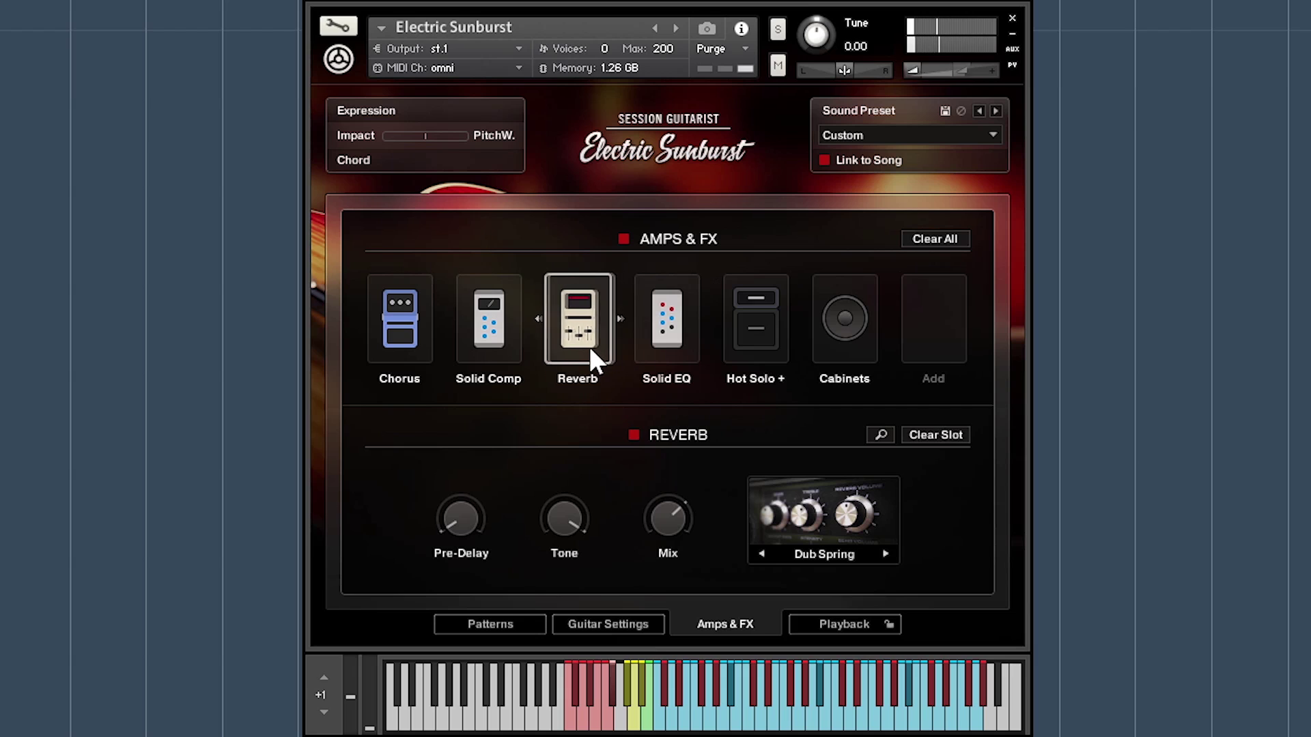
Add a Retro Echo in the empty last slot of the effects chain and set the Reverb's mix to 28 %.
click(927, 377)
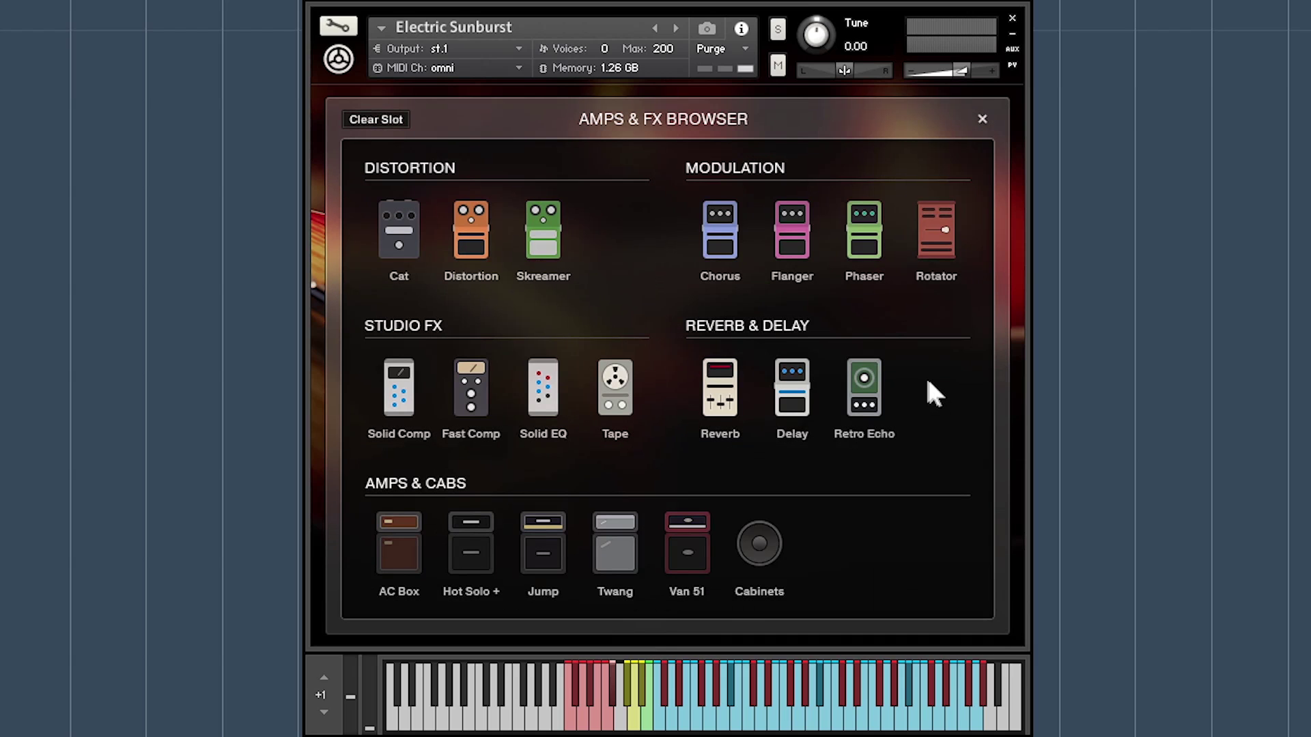
click(879, 376)
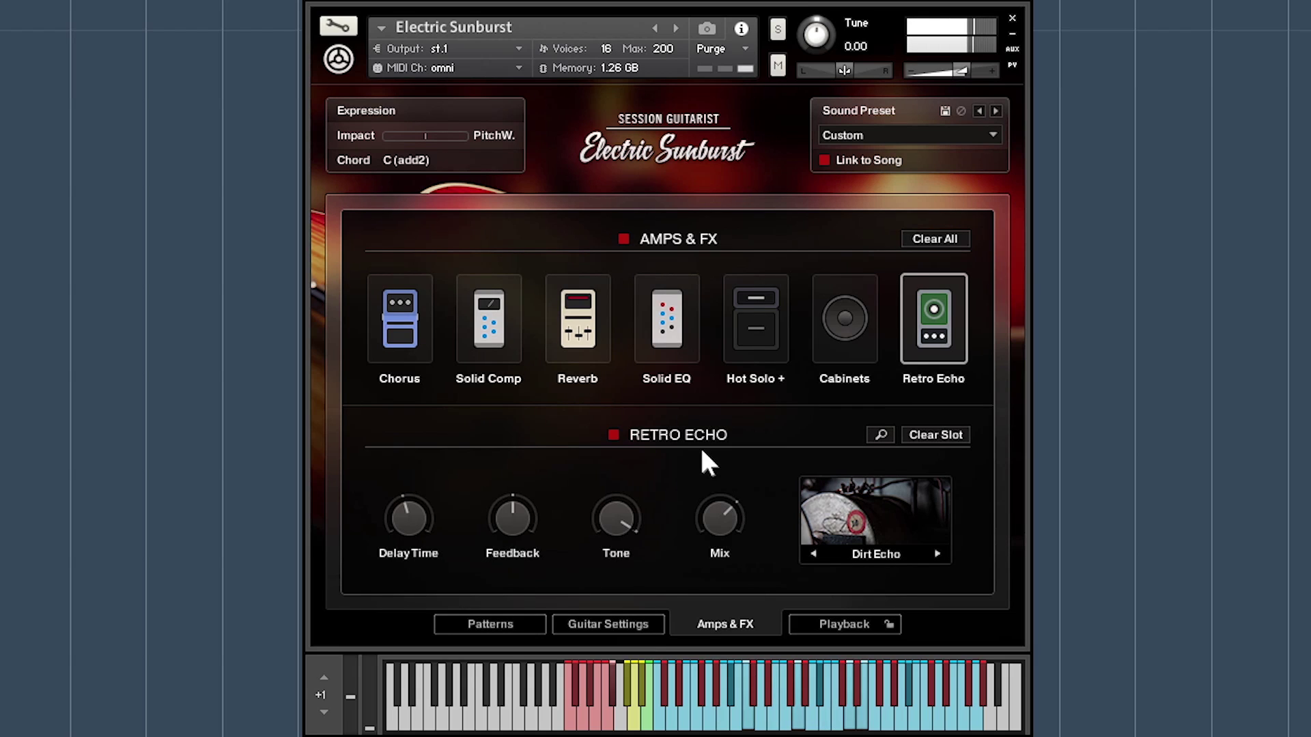
click(586, 347)
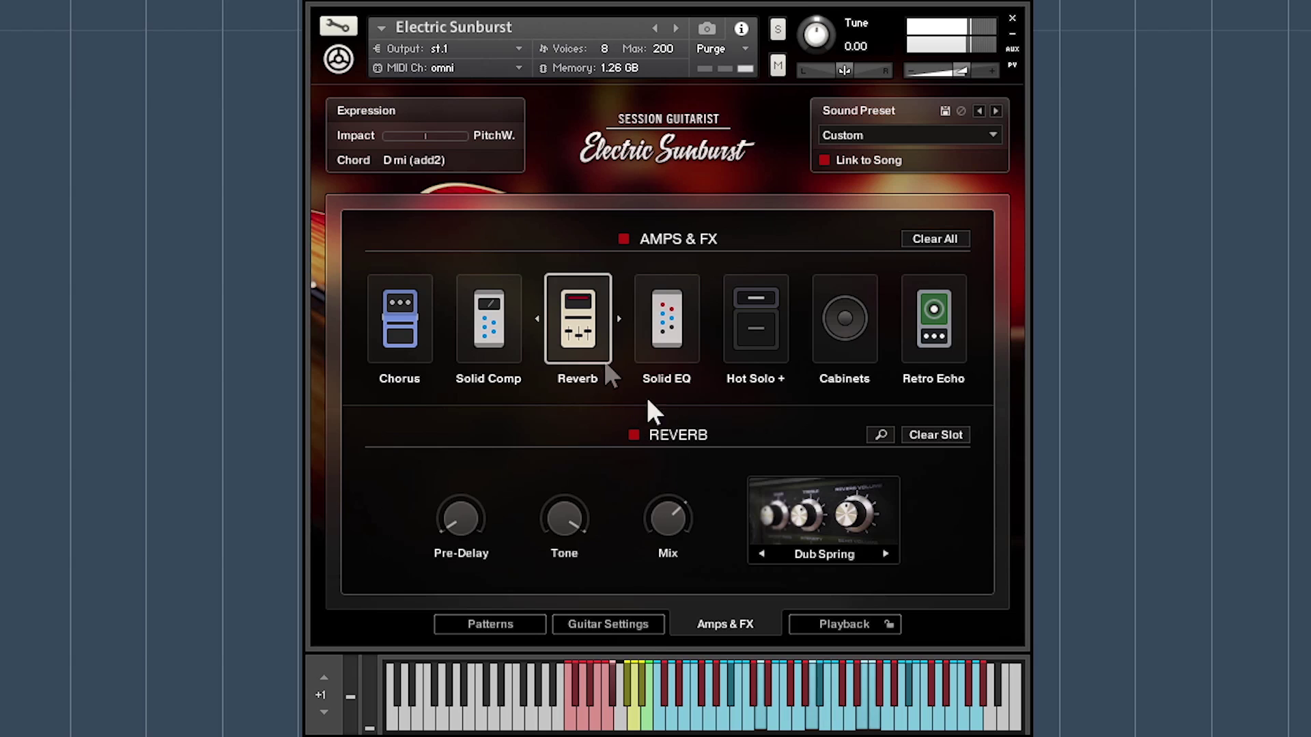
drag(686, 604, 683, 612)
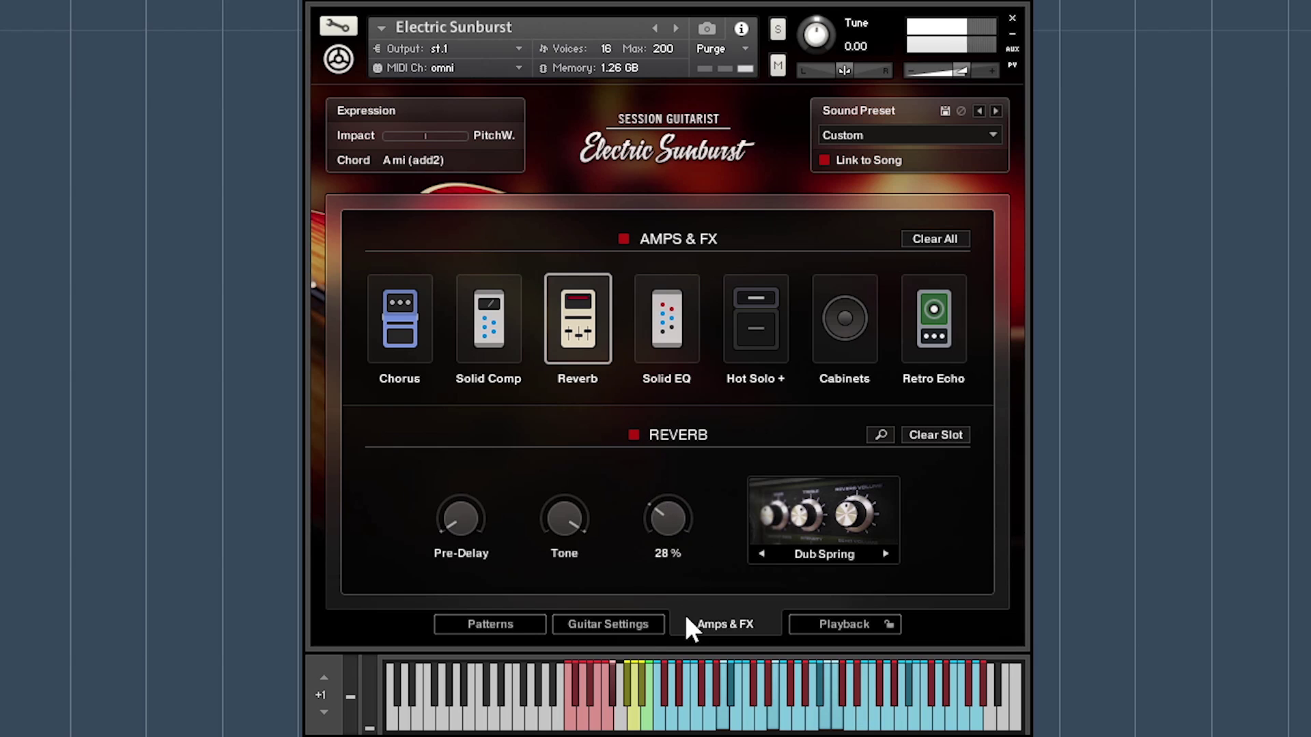
Adjust the Reverb's mix slightly and toggle the whole Amps & FX chain.
drag(673, 562, 673, 556)
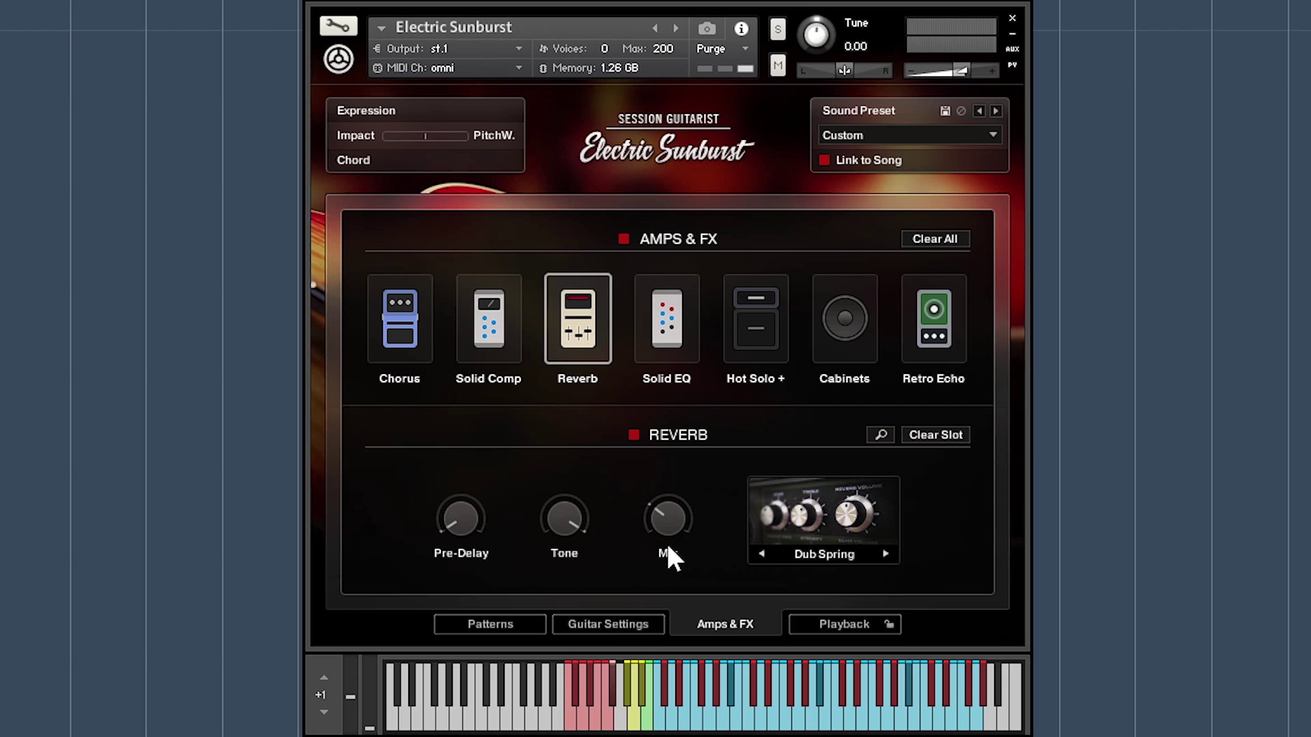
click(623, 239)
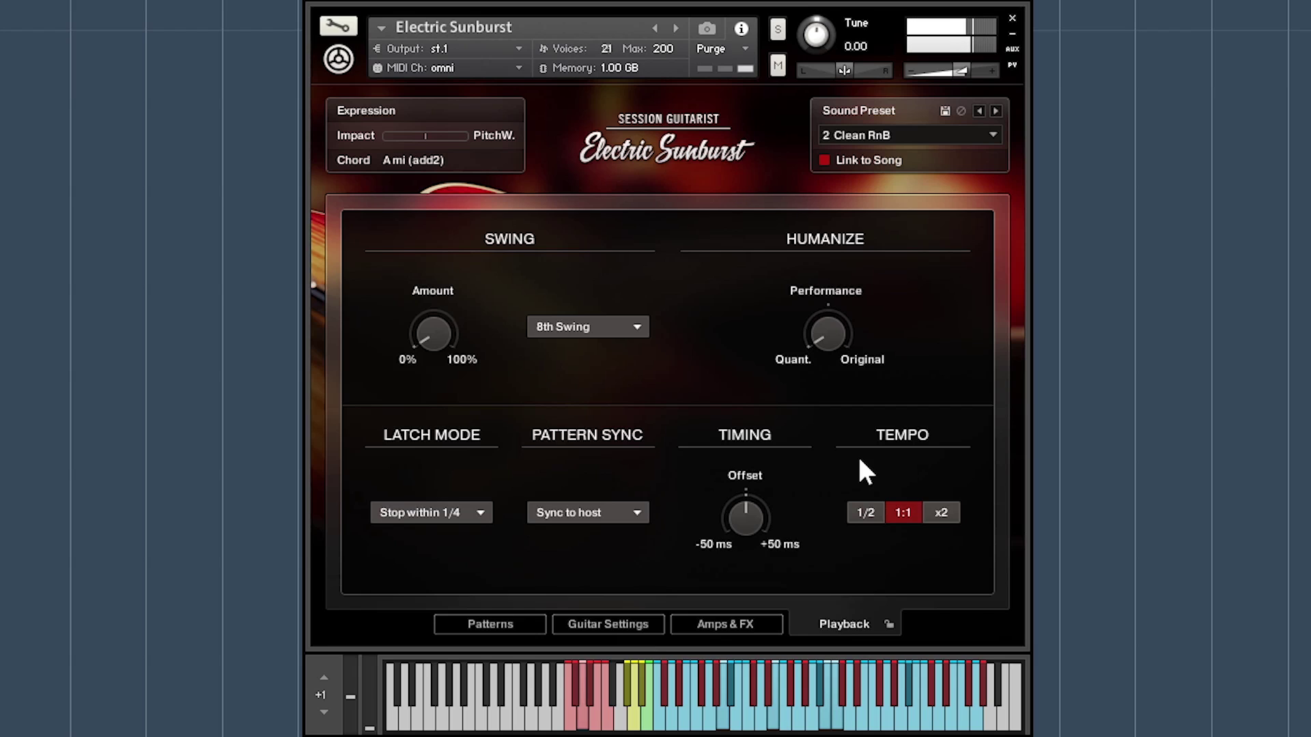
Raise the Humanize performance fully to Original and apply a 16th Swing at the maximum amount.
drag(841, 346, 915, 71)
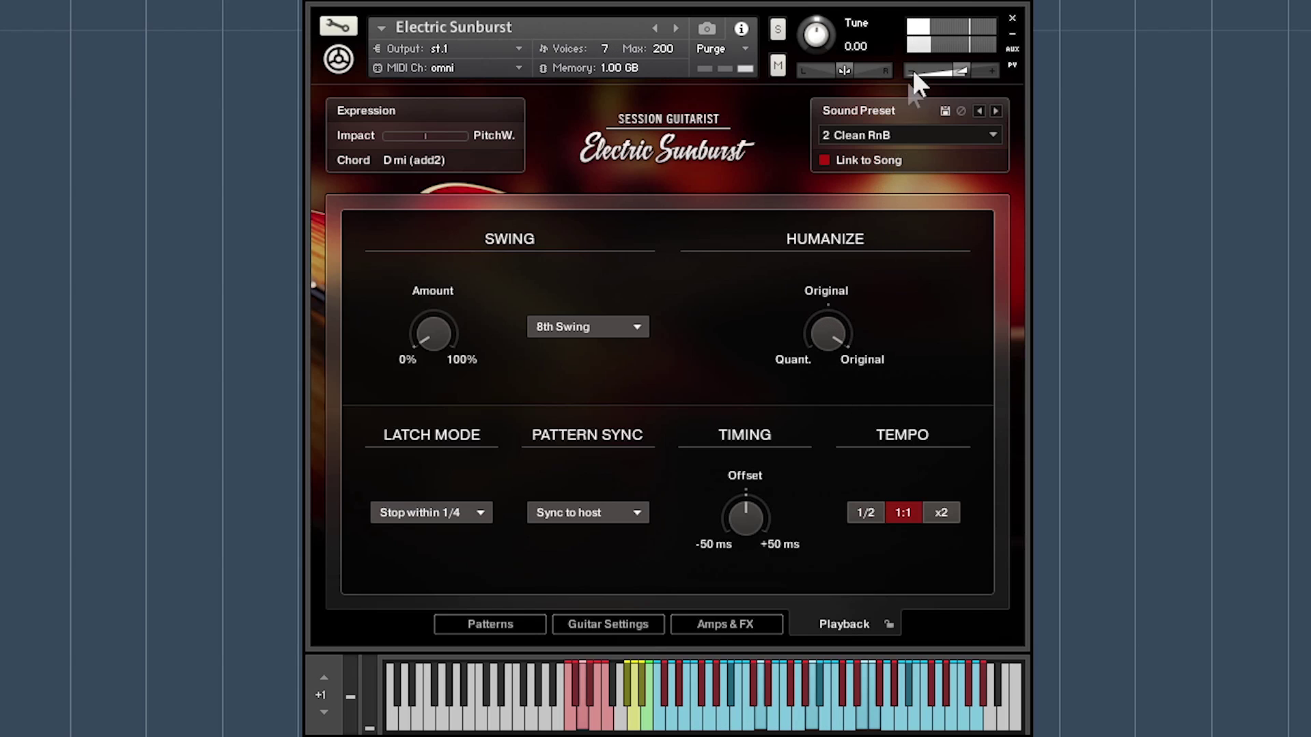
click(618, 328)
click(571, 370)
drag(437, 336, 500, 126)
drag(513, 77, 521, 59)
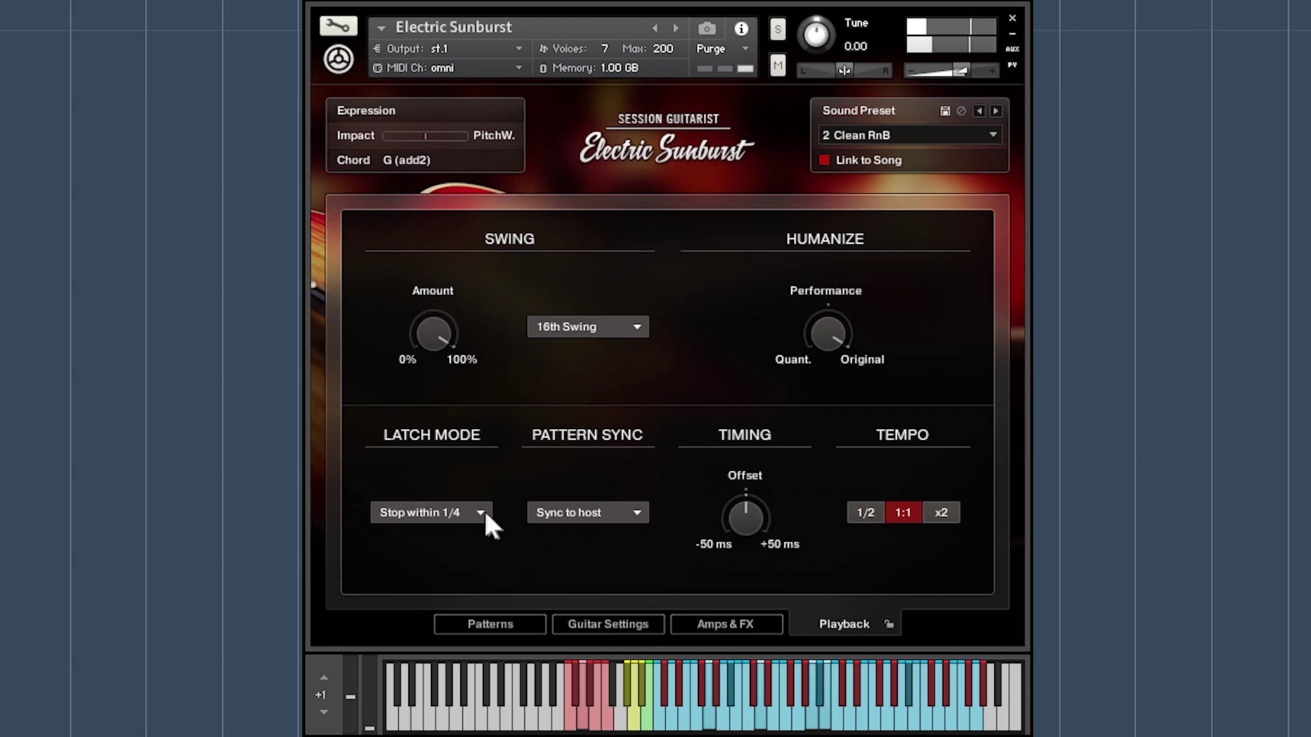
Reduce the Humanize performance to just above its middle setting and set the swing amount to about 38 %.
drag(441, 336, 484, 625)
drag(835, 329, 804, 419)
drag(439, 338, 478, 247)
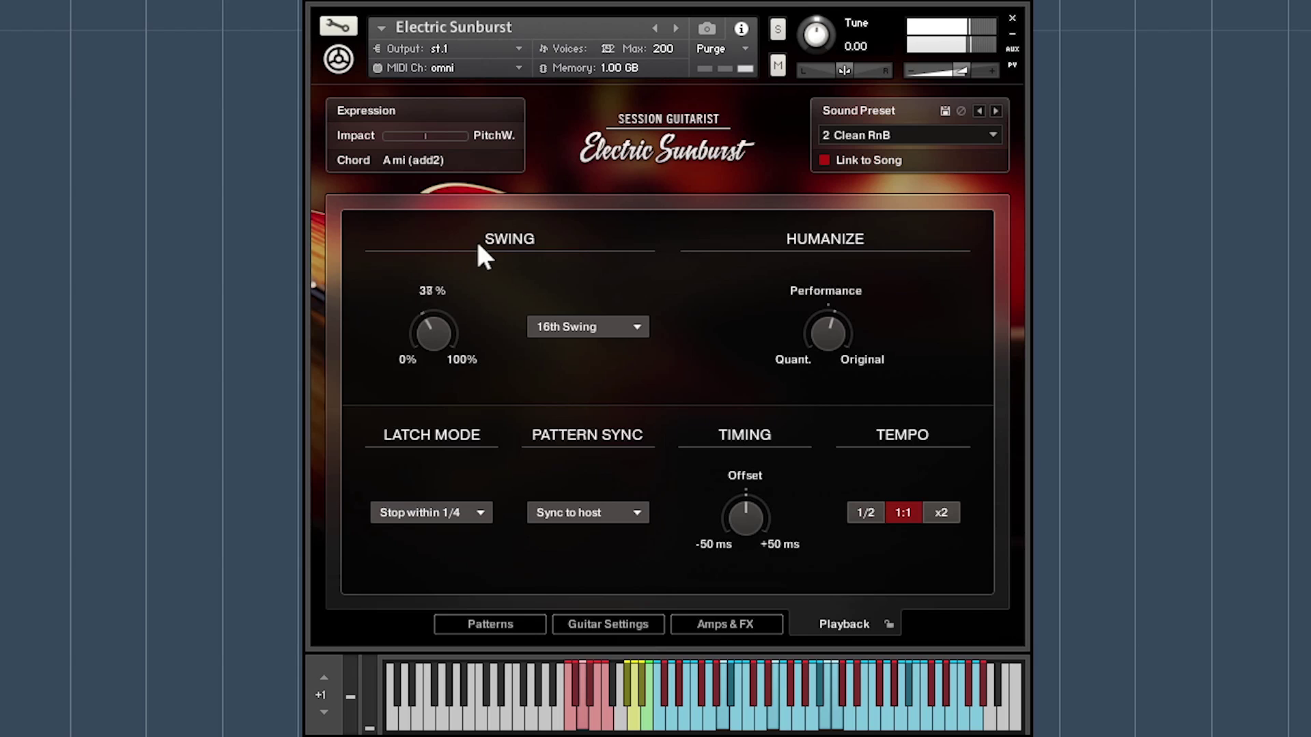
Look through the Latch Mode and Pattern Sync options and raise the timing offset to about 13 ms.
click(477, 512)
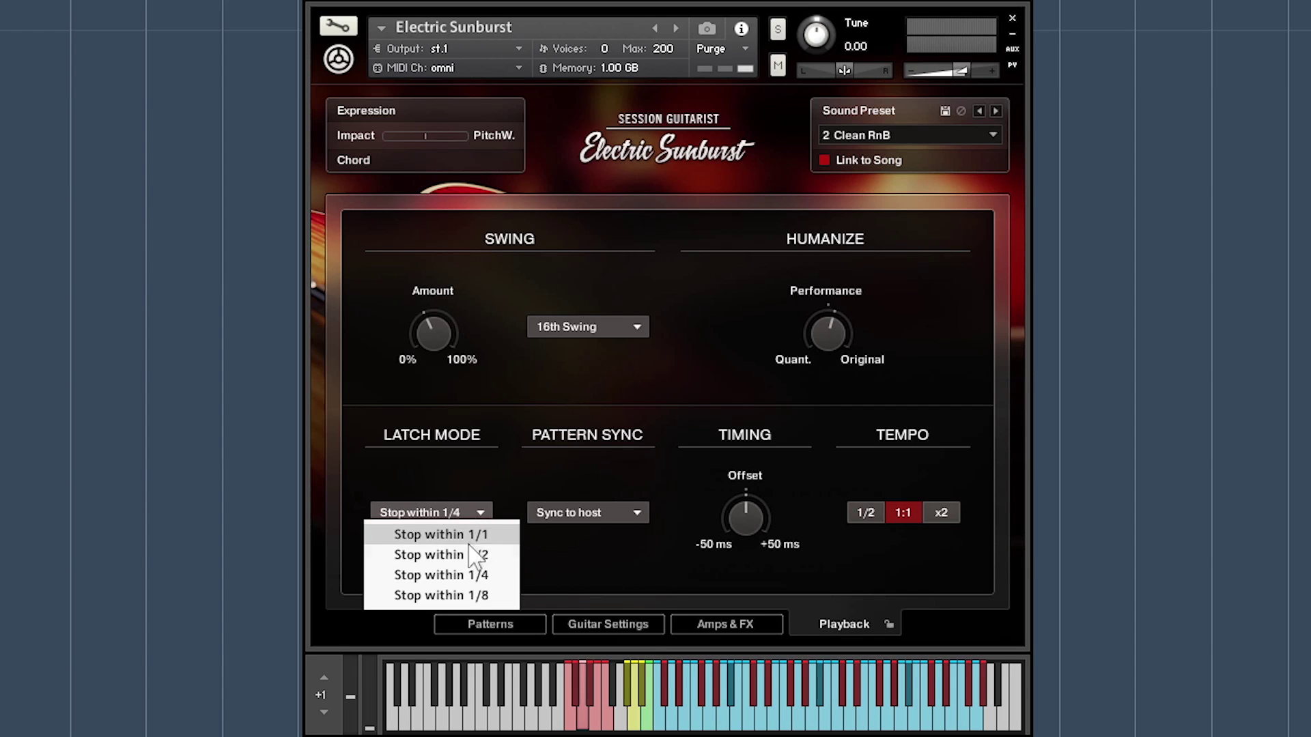
click(595, 512)
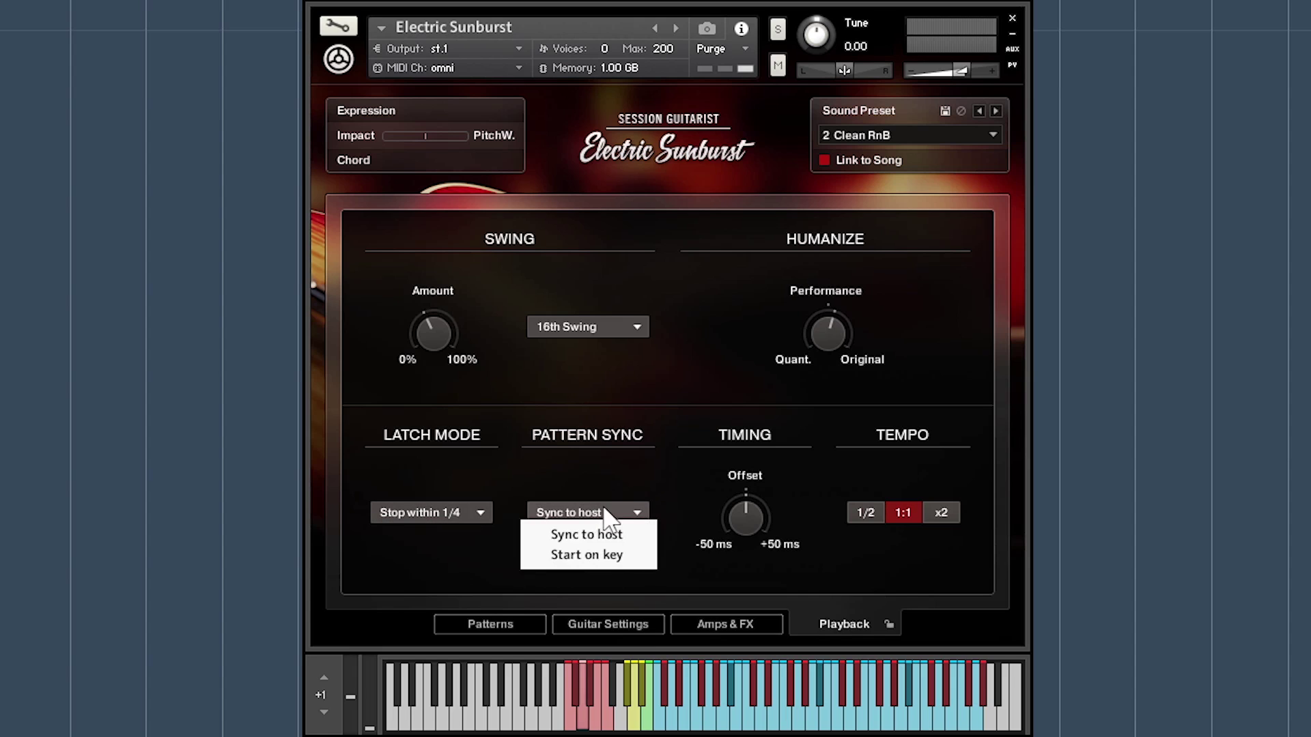
click(703, 479)
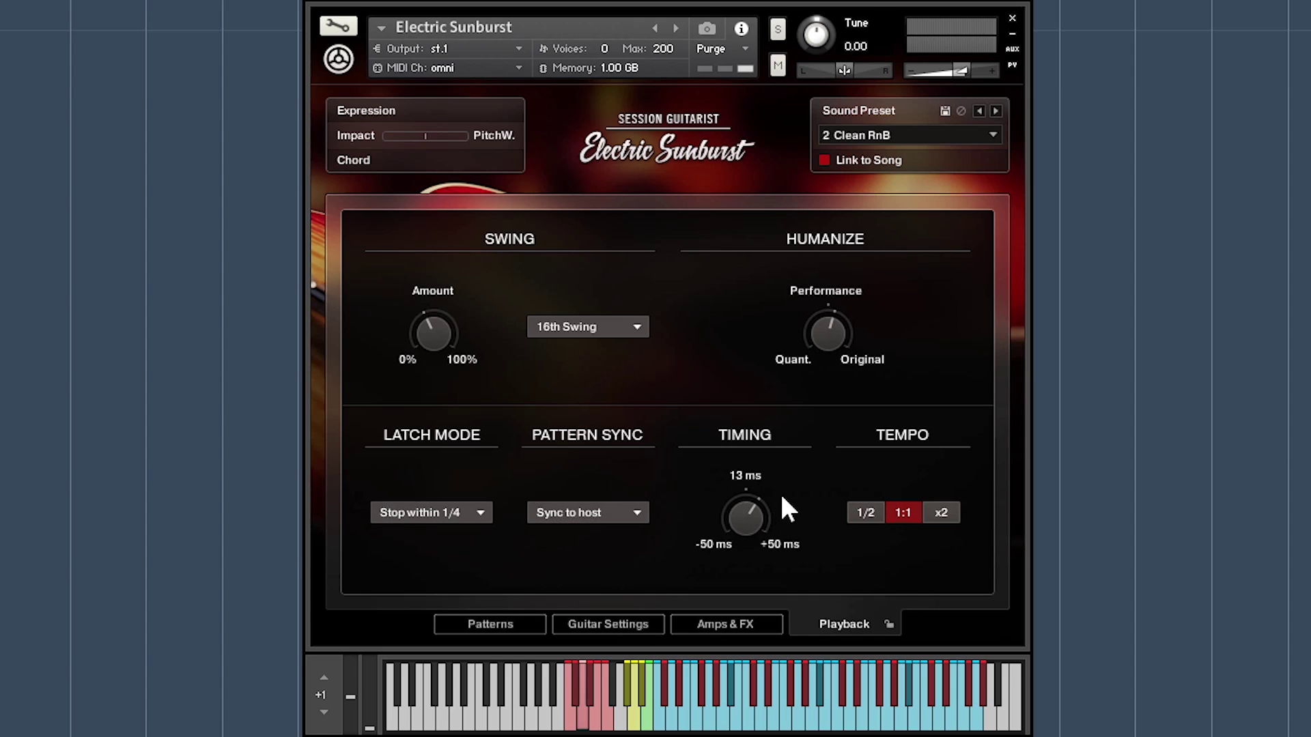
Try the pattern tempo at 1/2 and 1:1, and set it to x2.
click(863, 509)
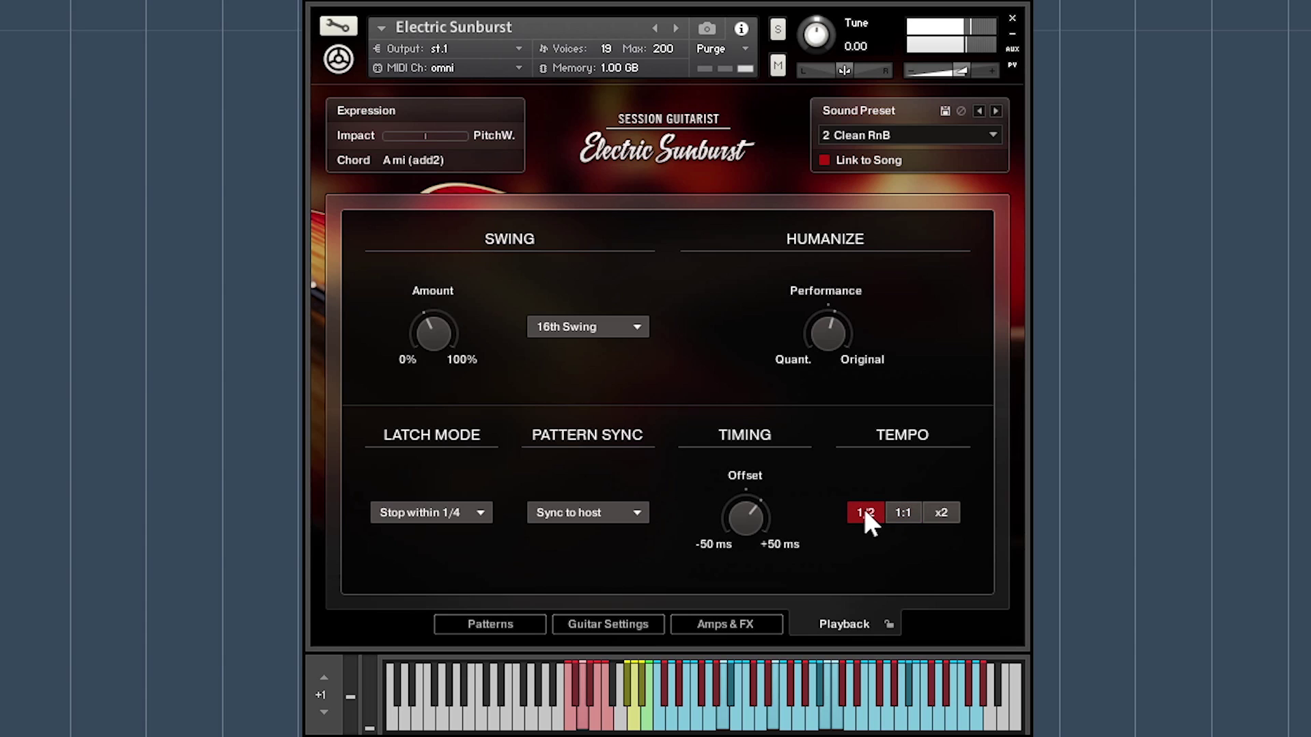
click(903, 514)
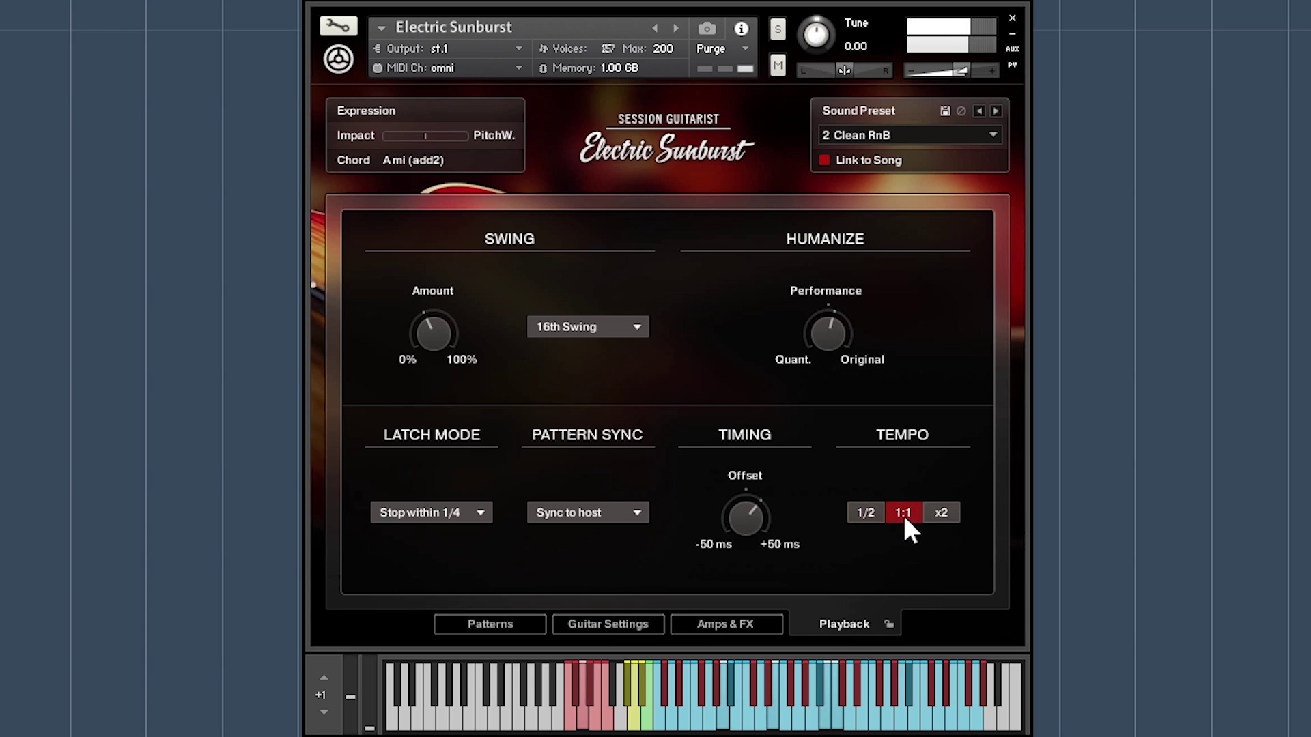
click(947, 514)
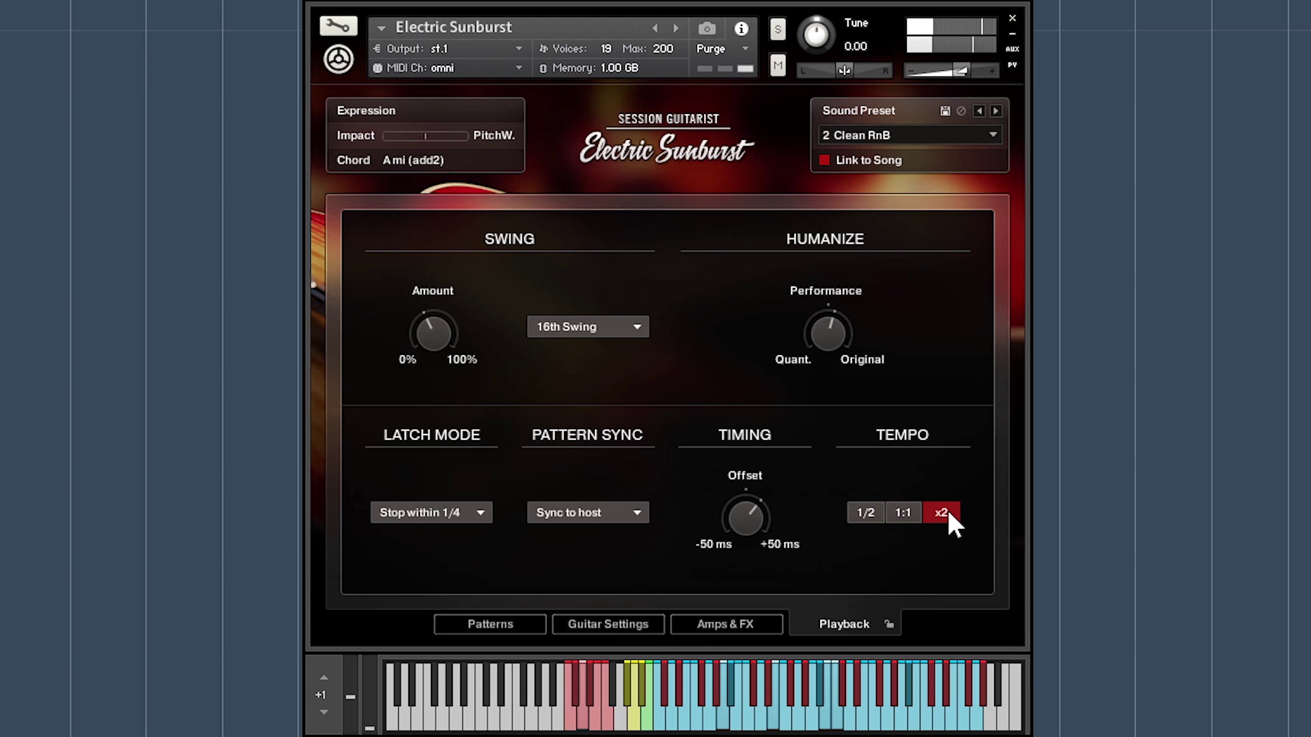